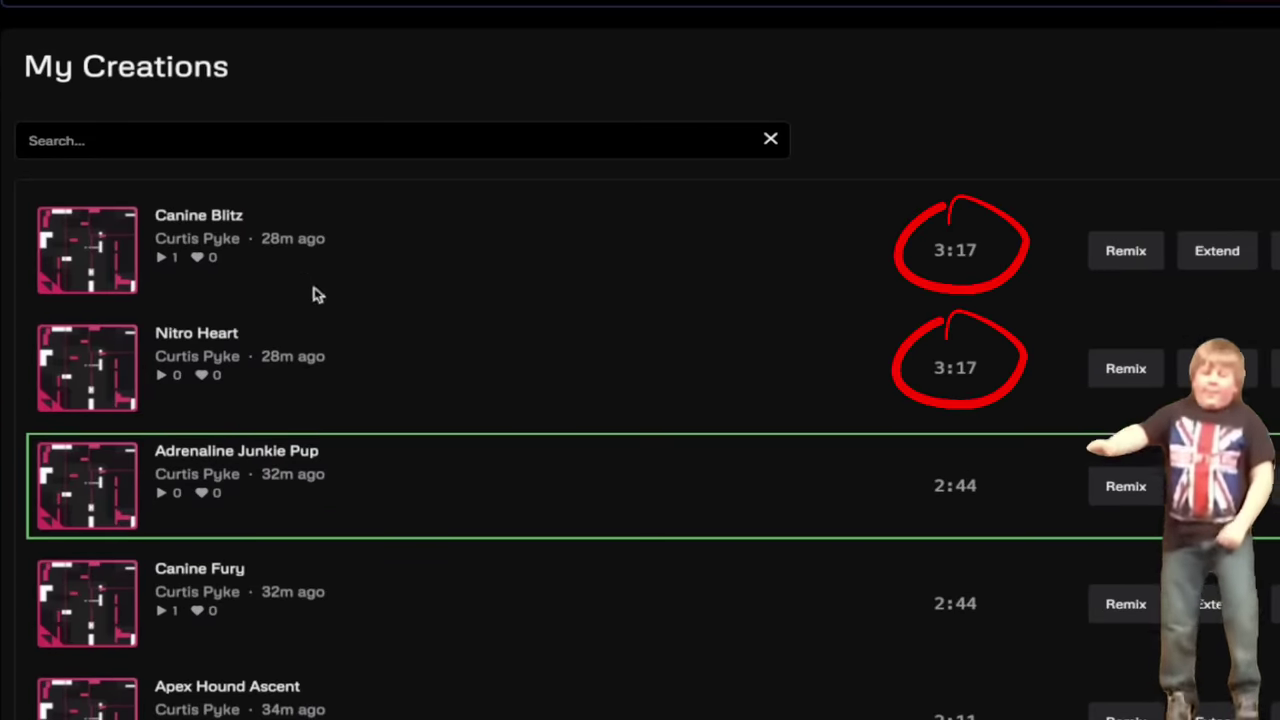
# Sign in to Udio from the top-right Sign In menu using a Google account.
pyautogui.scroll(-2, 392, 404)
pyautogui.scroll(-10, 393, 404)
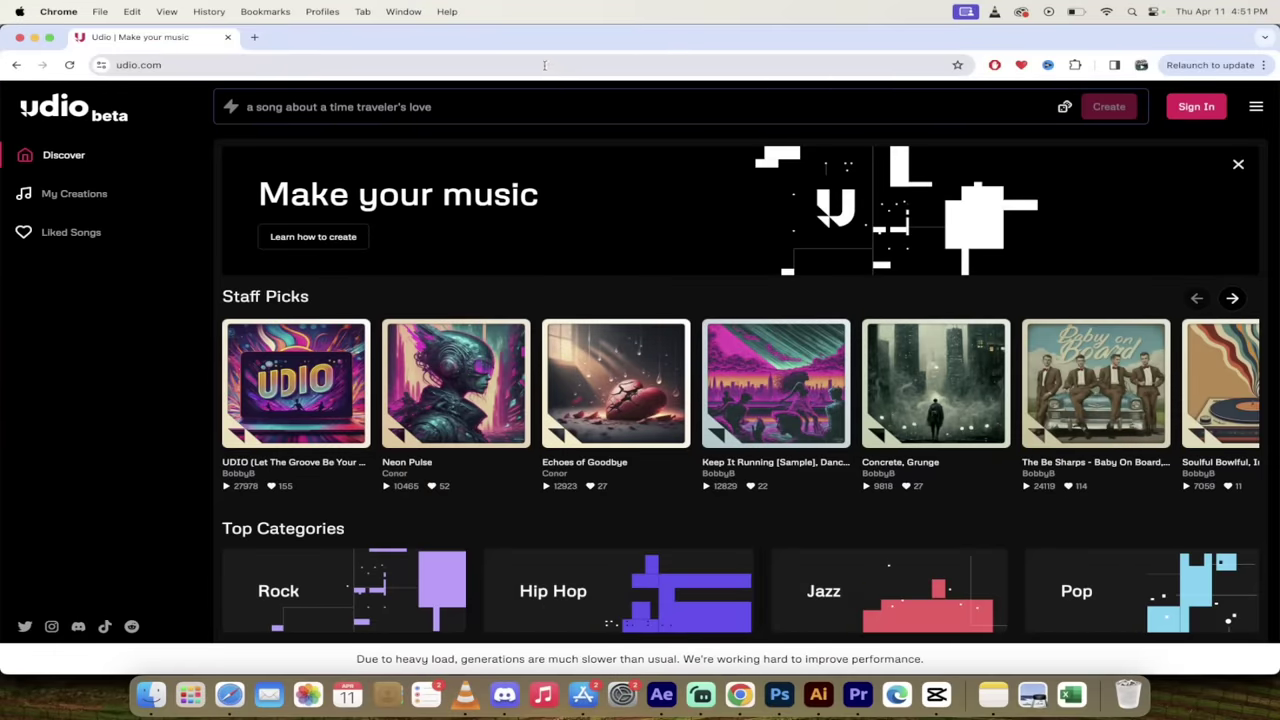
pyautogui.click(544, 65)
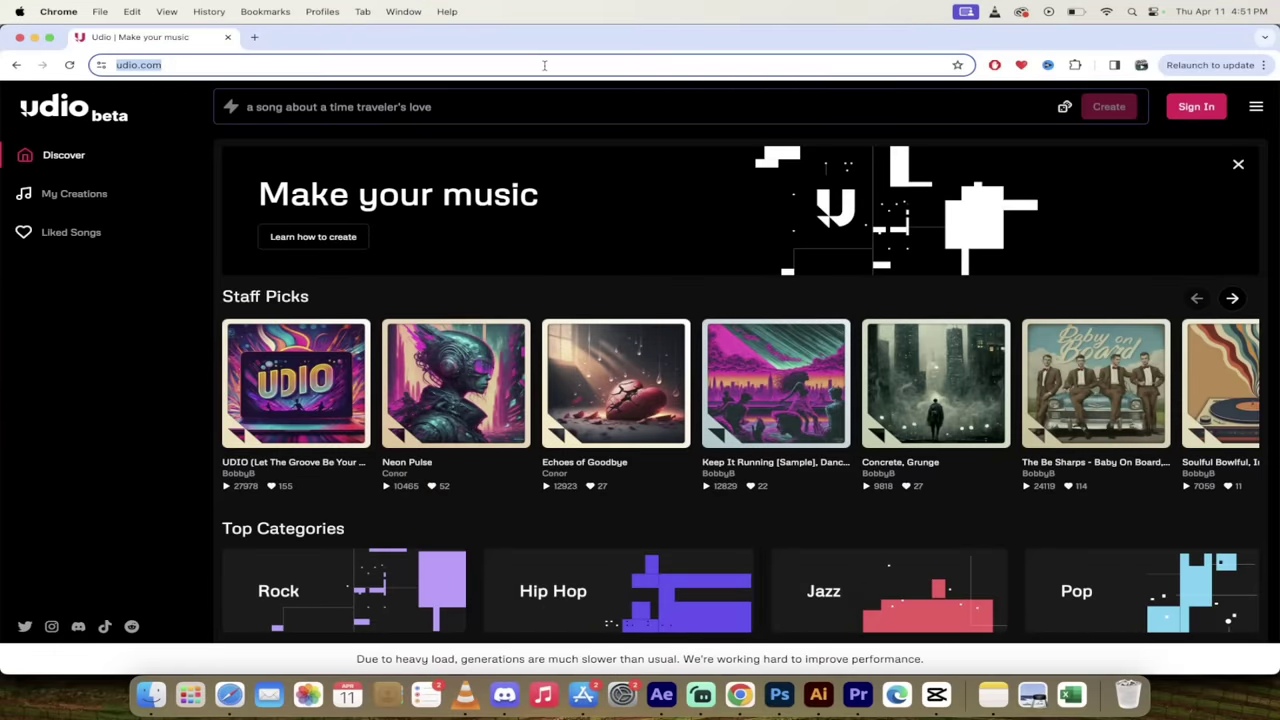
pyautogui.click(1200, 107)
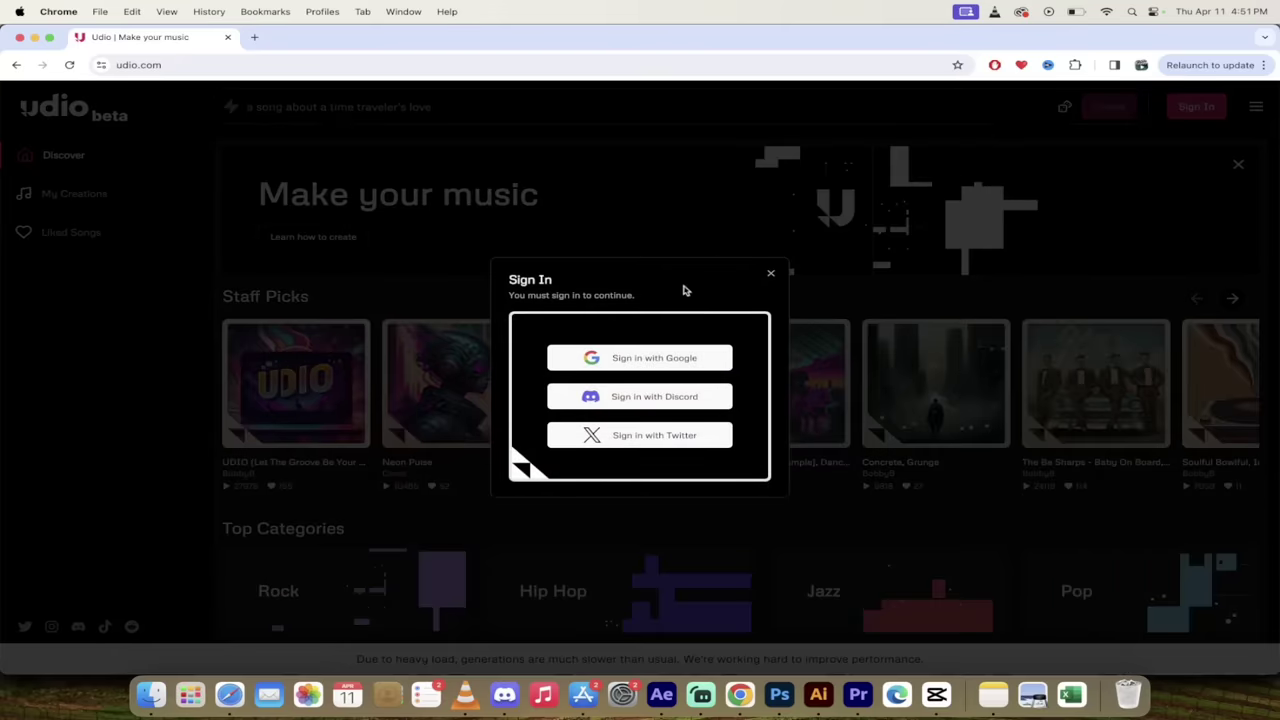
pyautogui.click(665, 361)
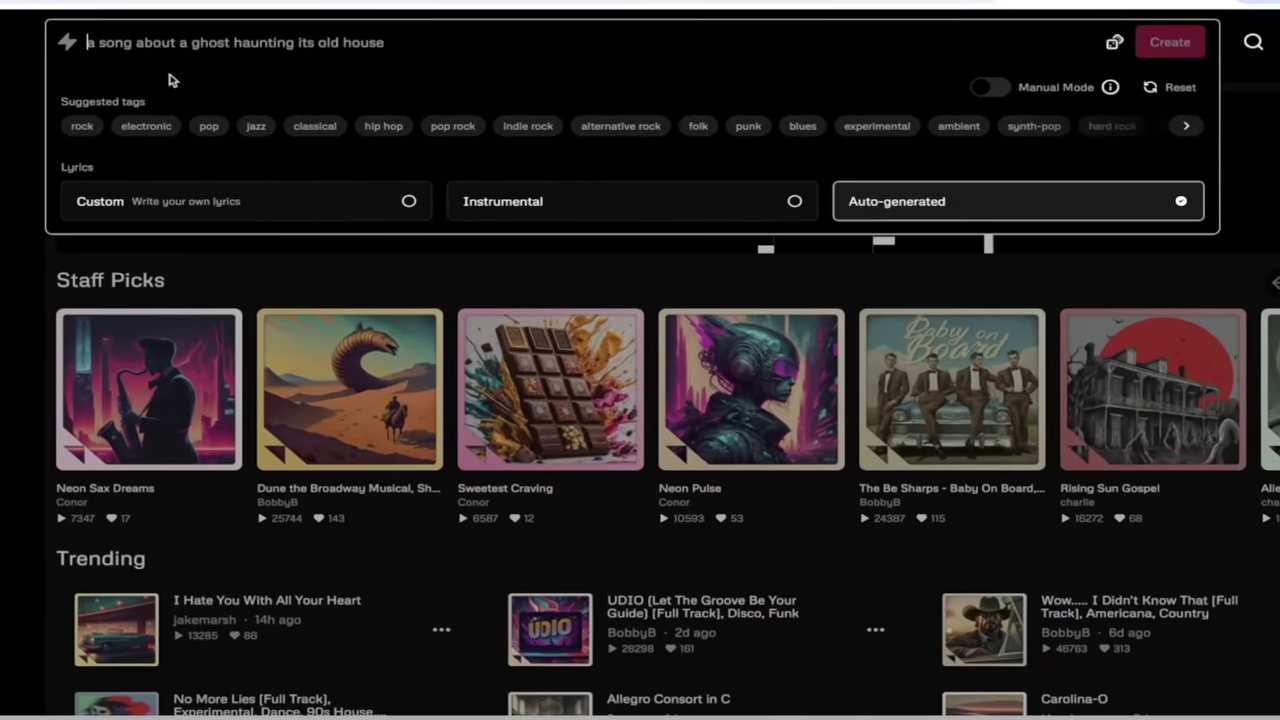
# Paste the english bulldog description into the prompt and delete its last two hashtag sentences.
pyautogui.hotkey('ctrl', 'v')
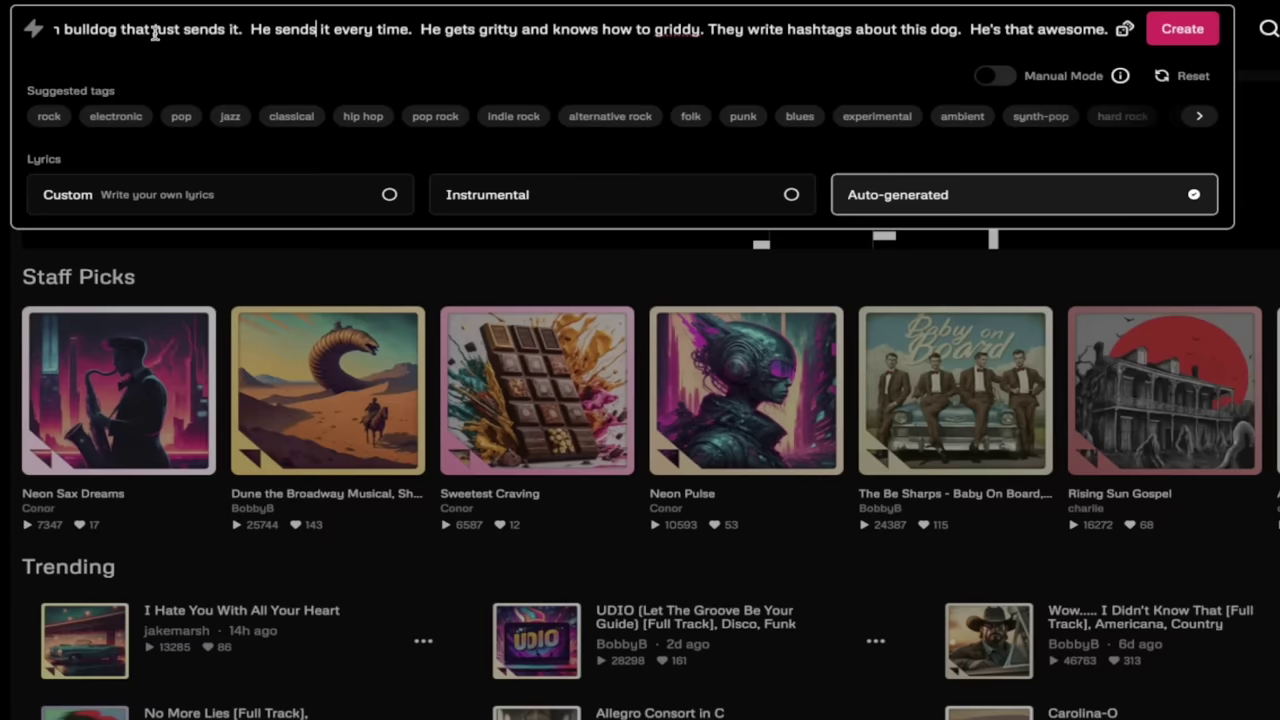
pyautogui.keyDown('shift'); pyautogui.click(316, 30); pyautogui.keyUp('shift')
pyautogui.click(505, 34)
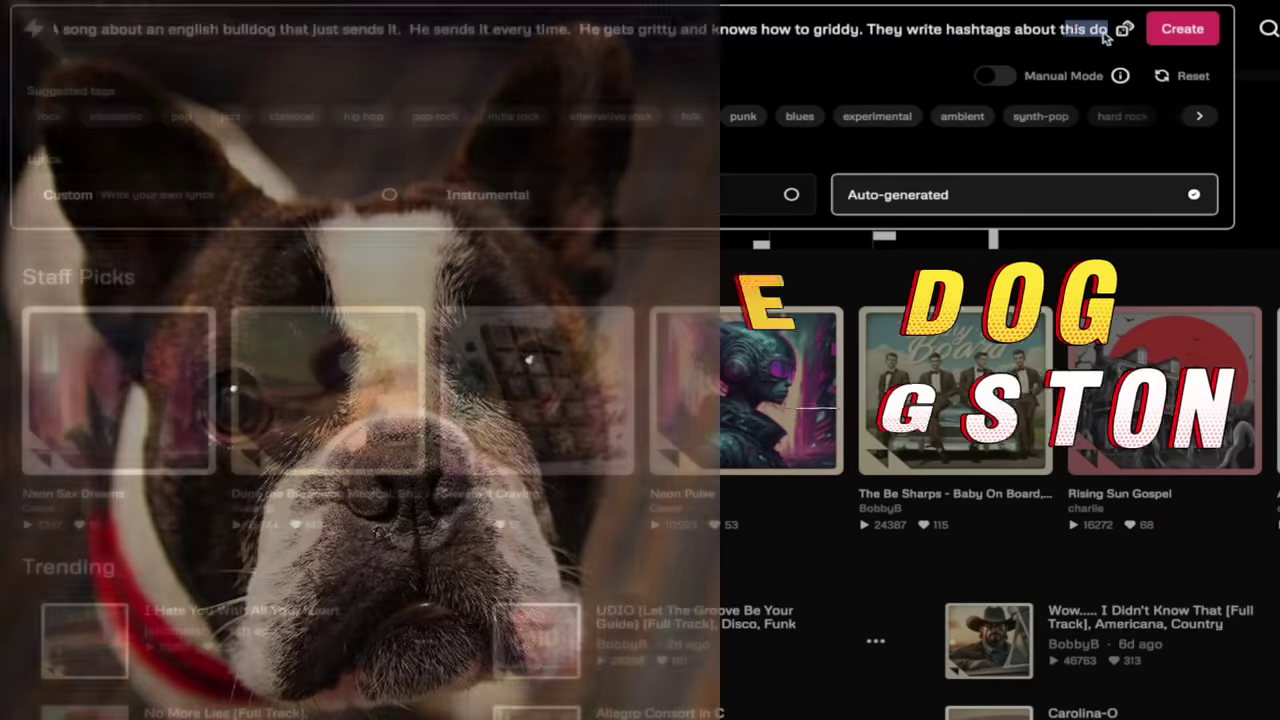
pyautogui.moveTo(1077, 30); pyautogui.dragTo(1110, 40)
pyautogui.click(1104, 37)
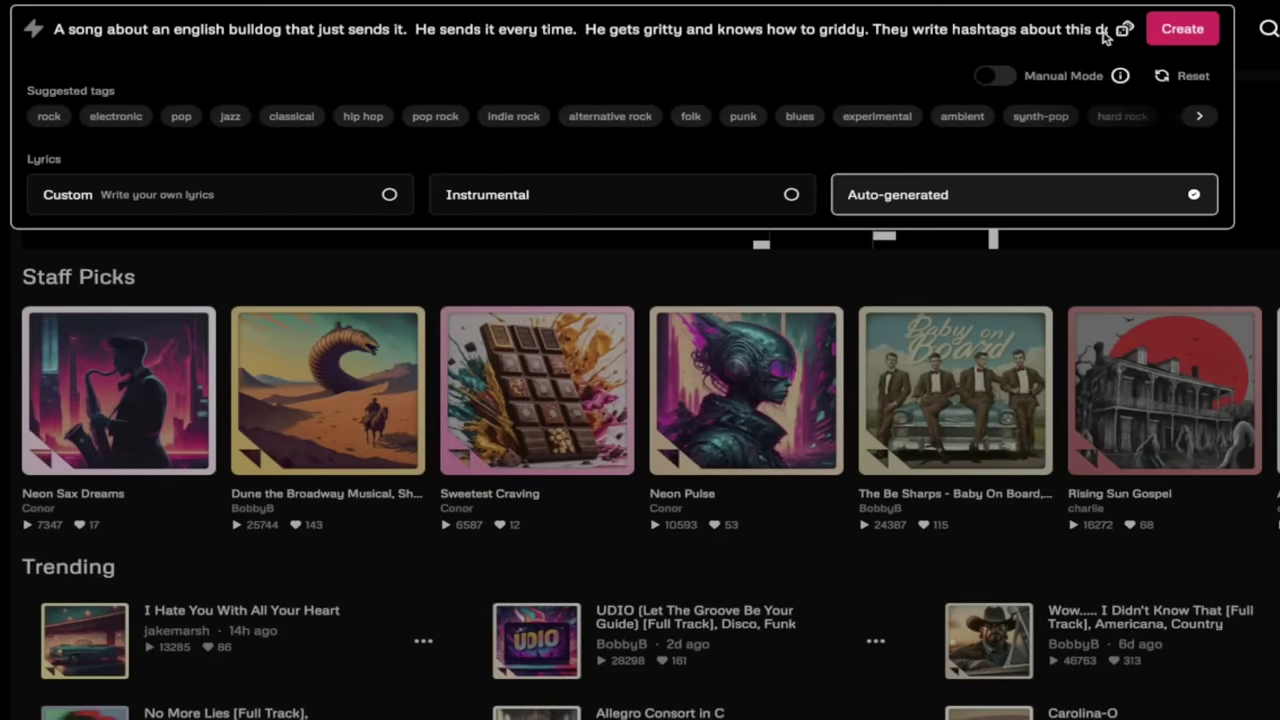
pyautogui.moveTo(874, 30); pyautogui.dragTo(1108, 30)
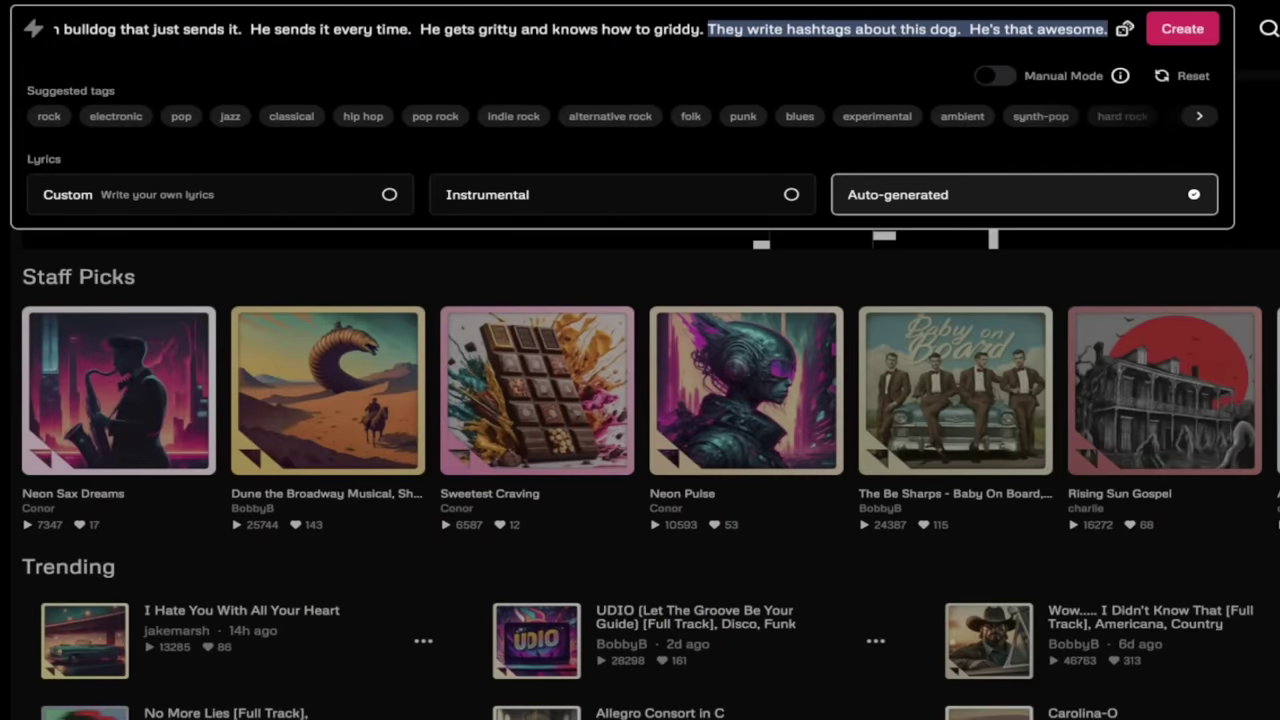
pyautogui.press('BackSpace')
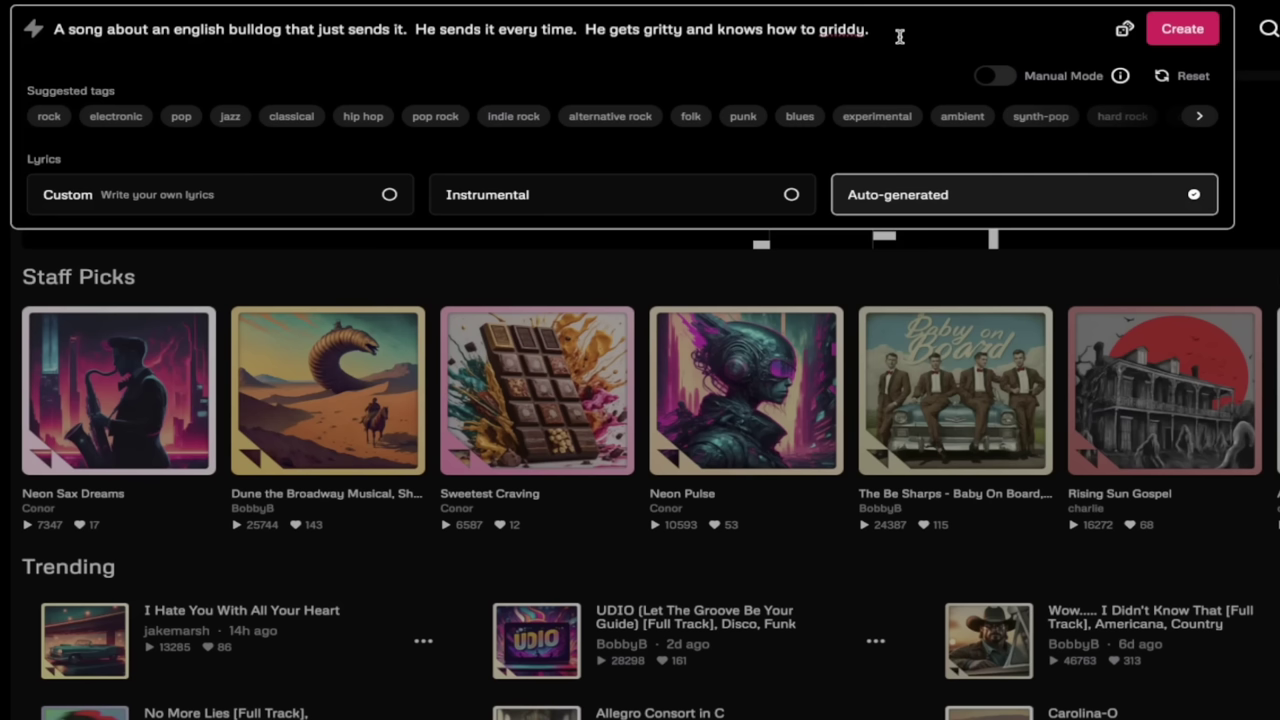
# Append 'Electronic rock, synth-pop,' and add the alternative rock, indie rock and male vocalist tags.
pyautogui.write('Elec')
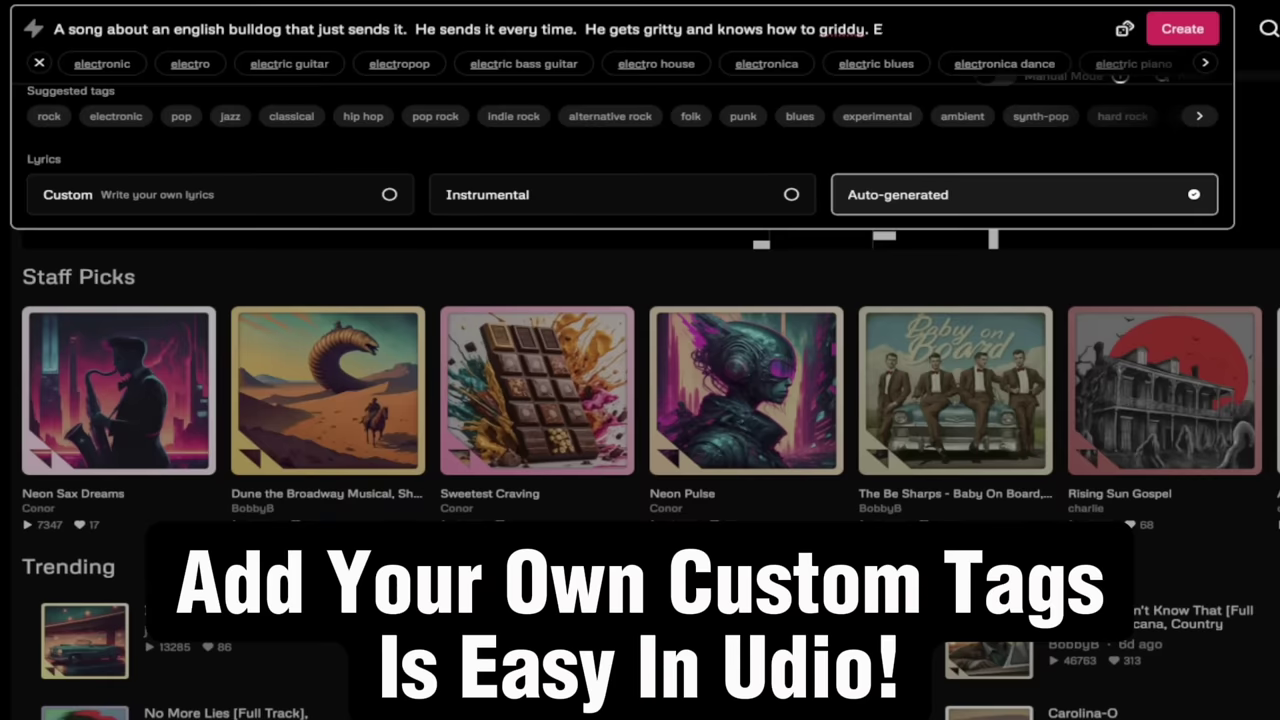
pyautogui.write('lec')
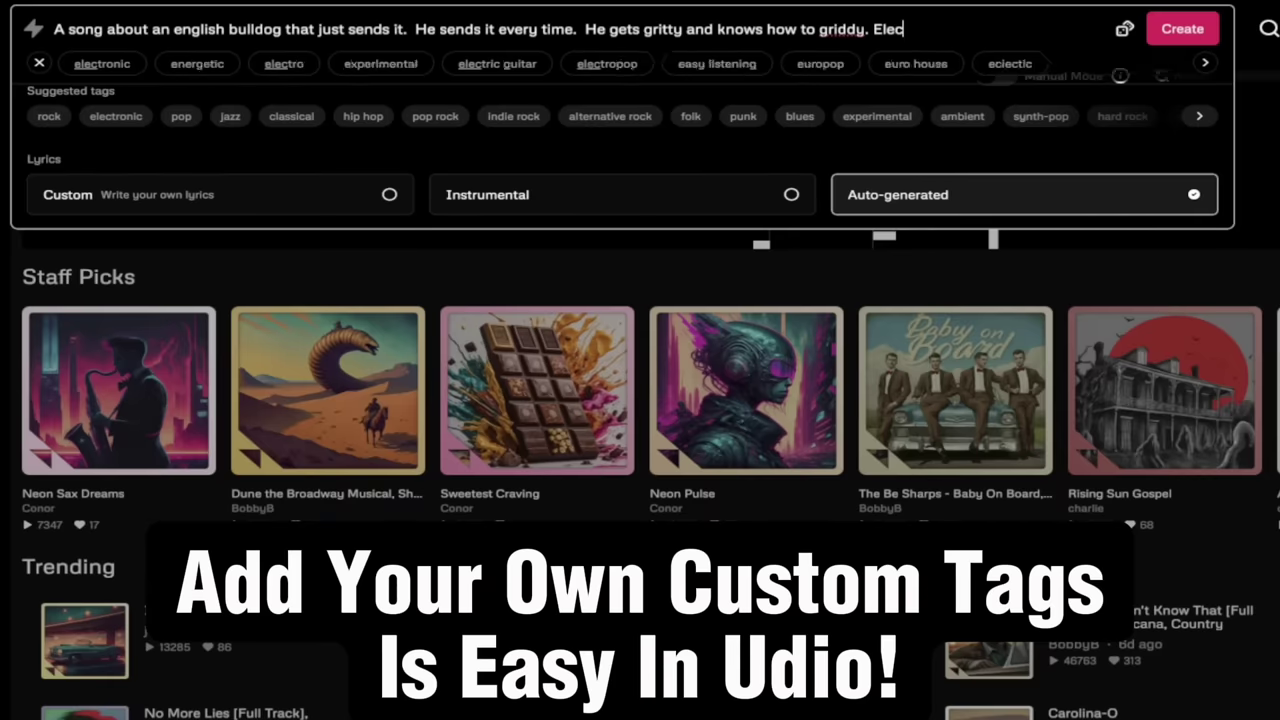
pyautogui.write('tronic ')
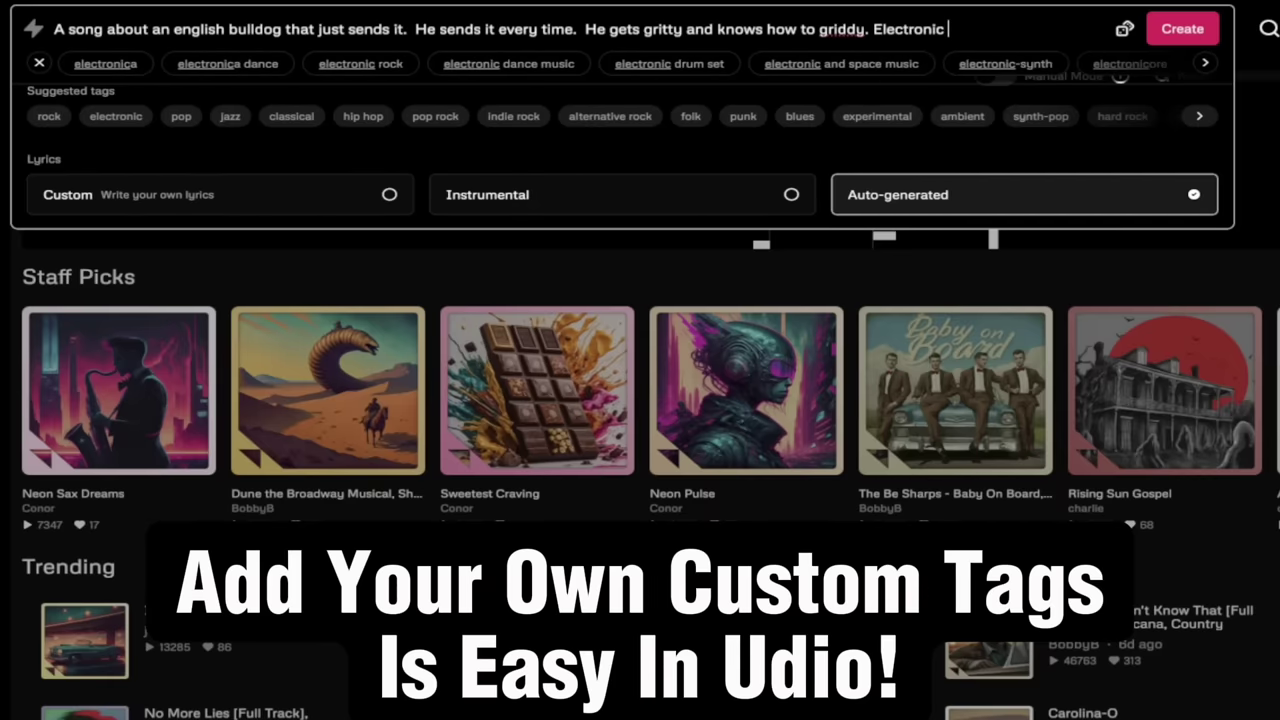
pyautogui.write('rock,')
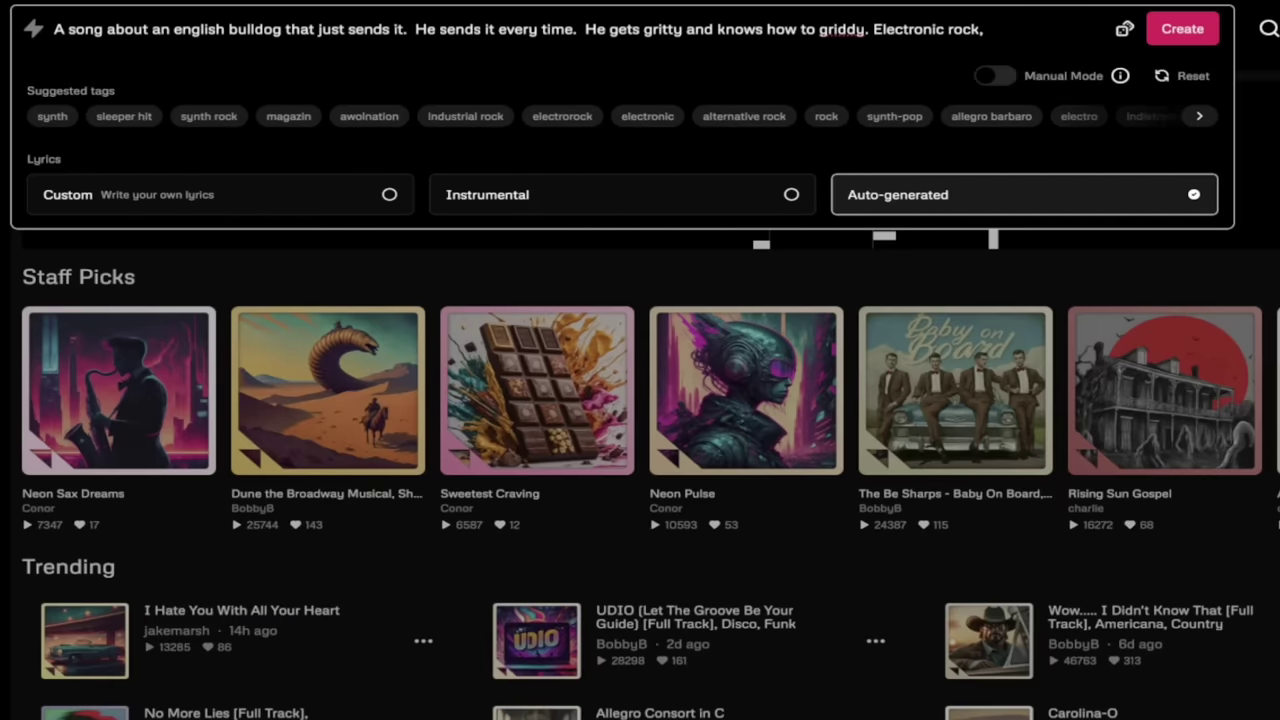
pyautogui.write(' synth-pop')
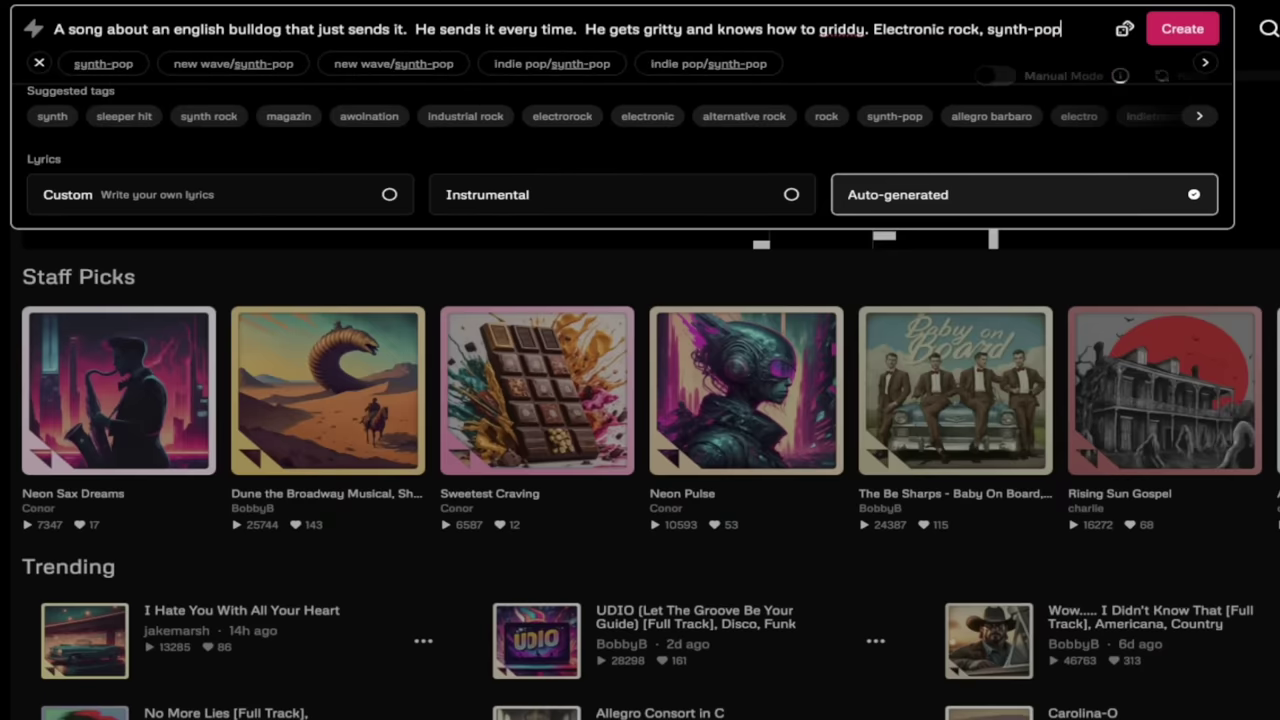
pyautogui.write(',')
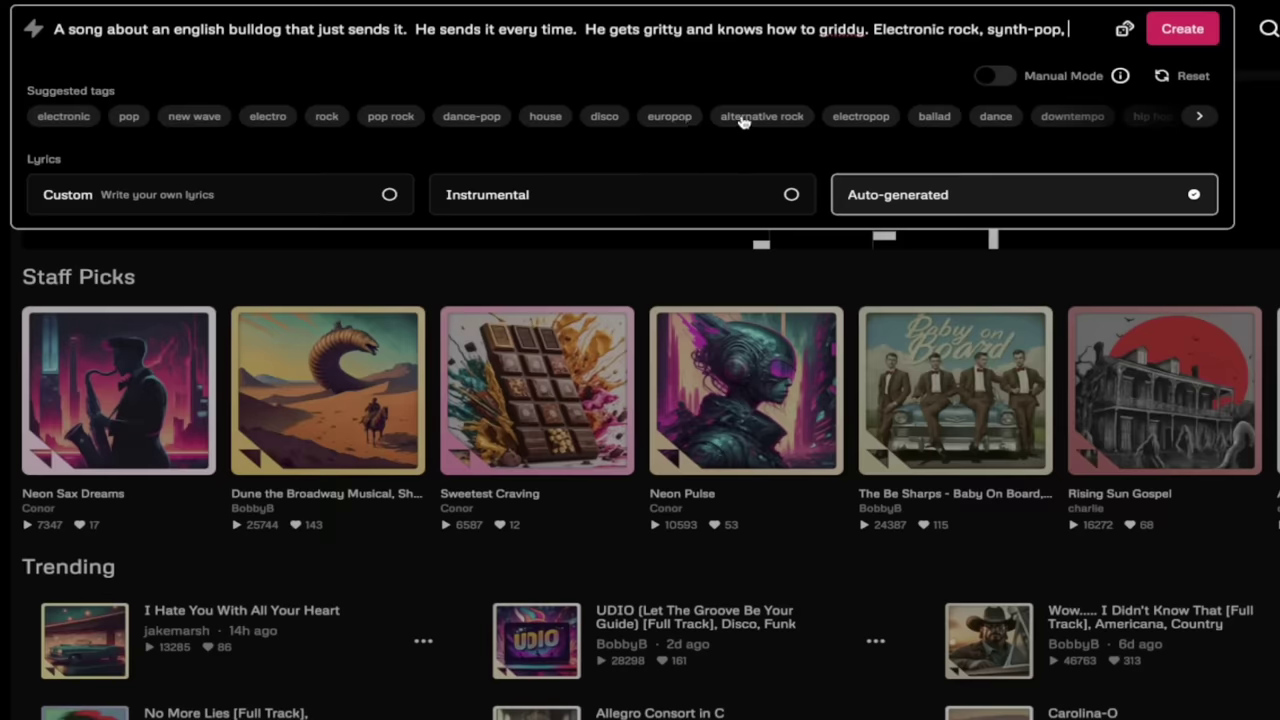
pyautogui.click(788, 118)
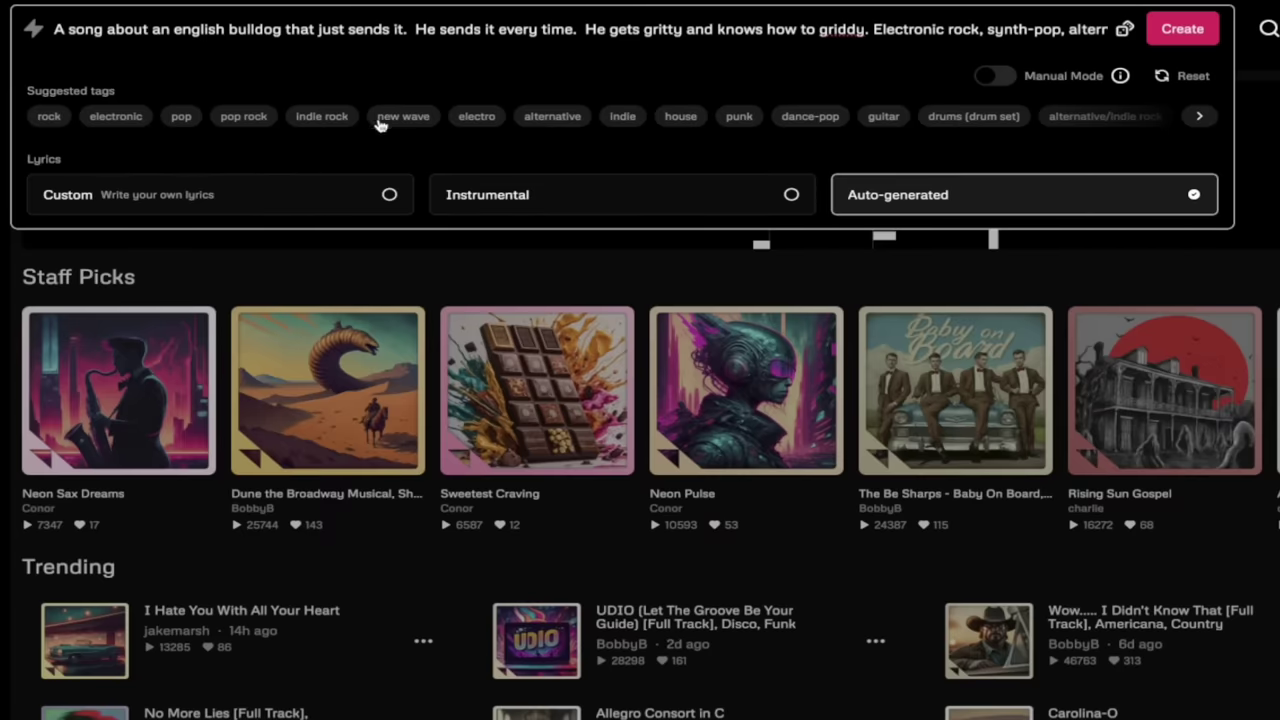
pyautogui.click(328, 120)
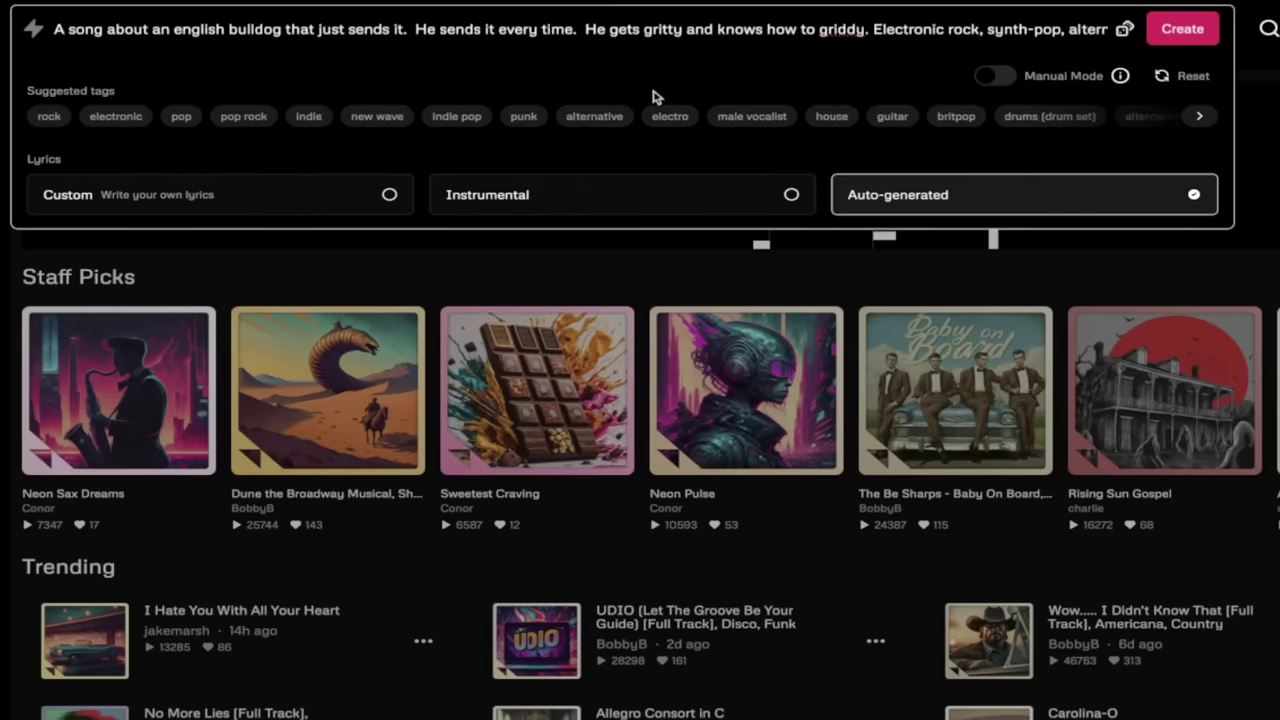
pyautogui.click(748, 120)
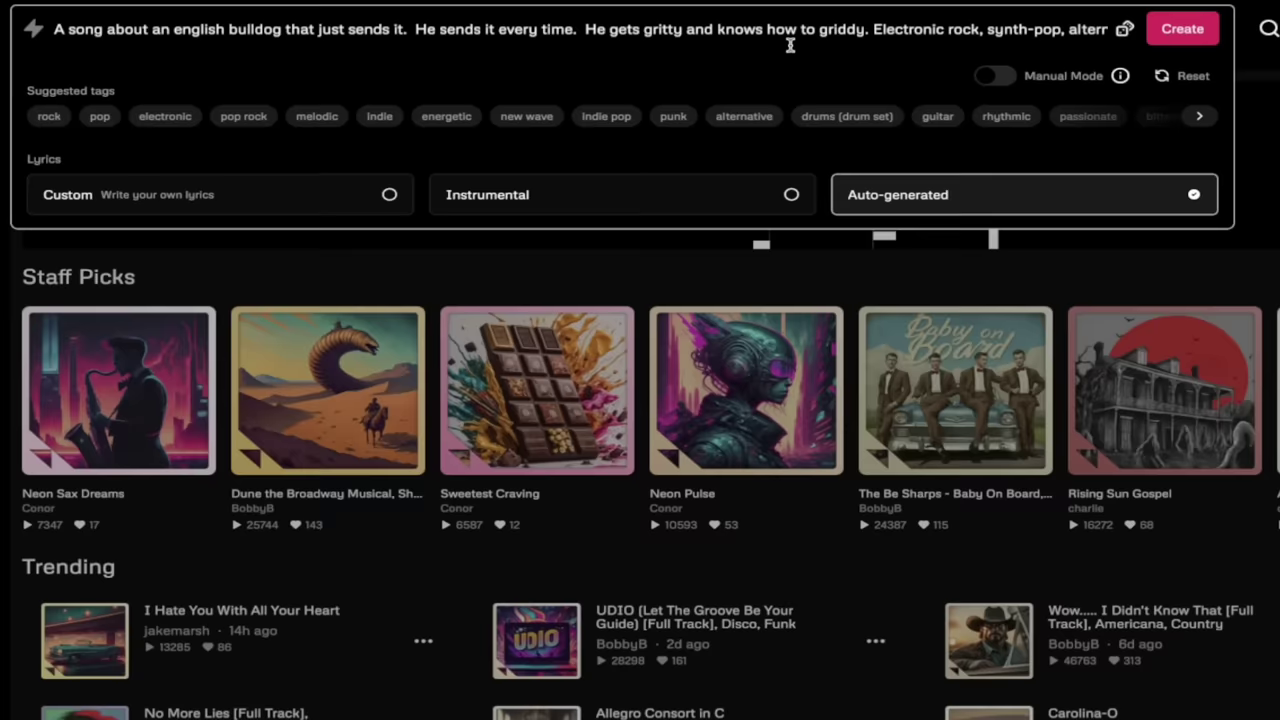
# Set the lyrics option to Auto-generated and create tracks from the bulldog prompt.
pyautogui.click(1183, 29)
pyautogui.click(268, 198)
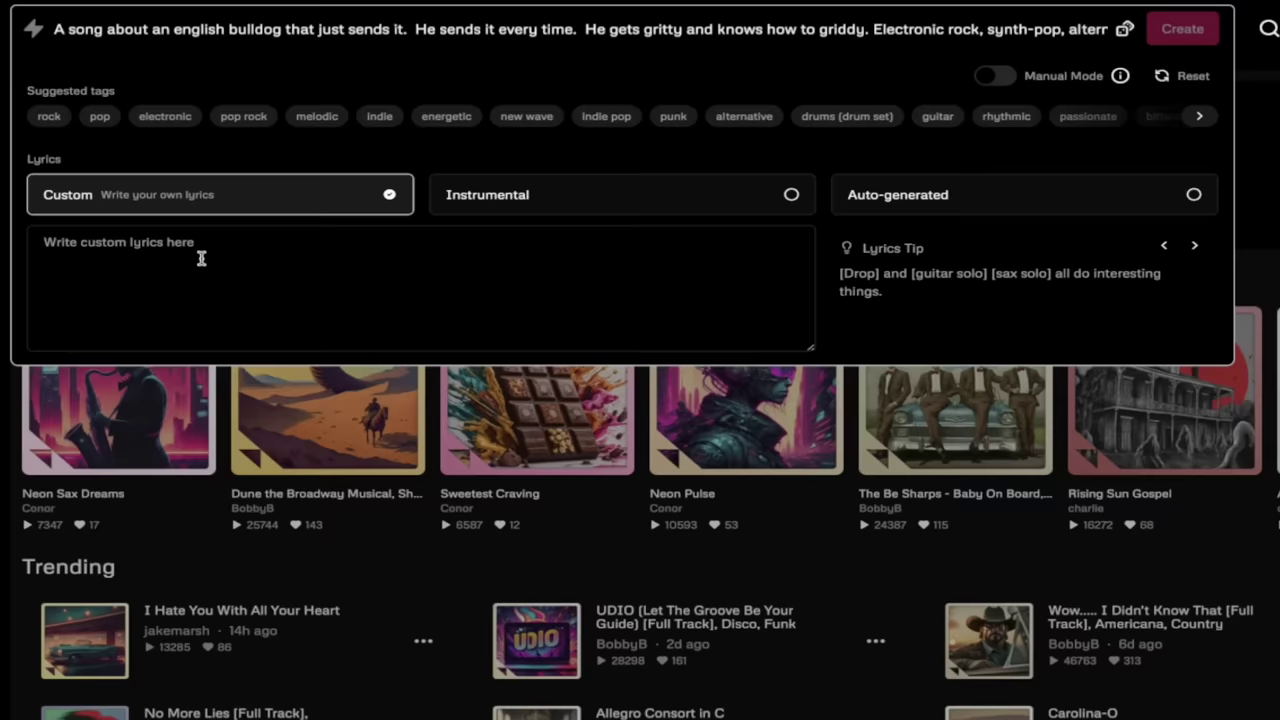
pyautogui.click(558, 194)
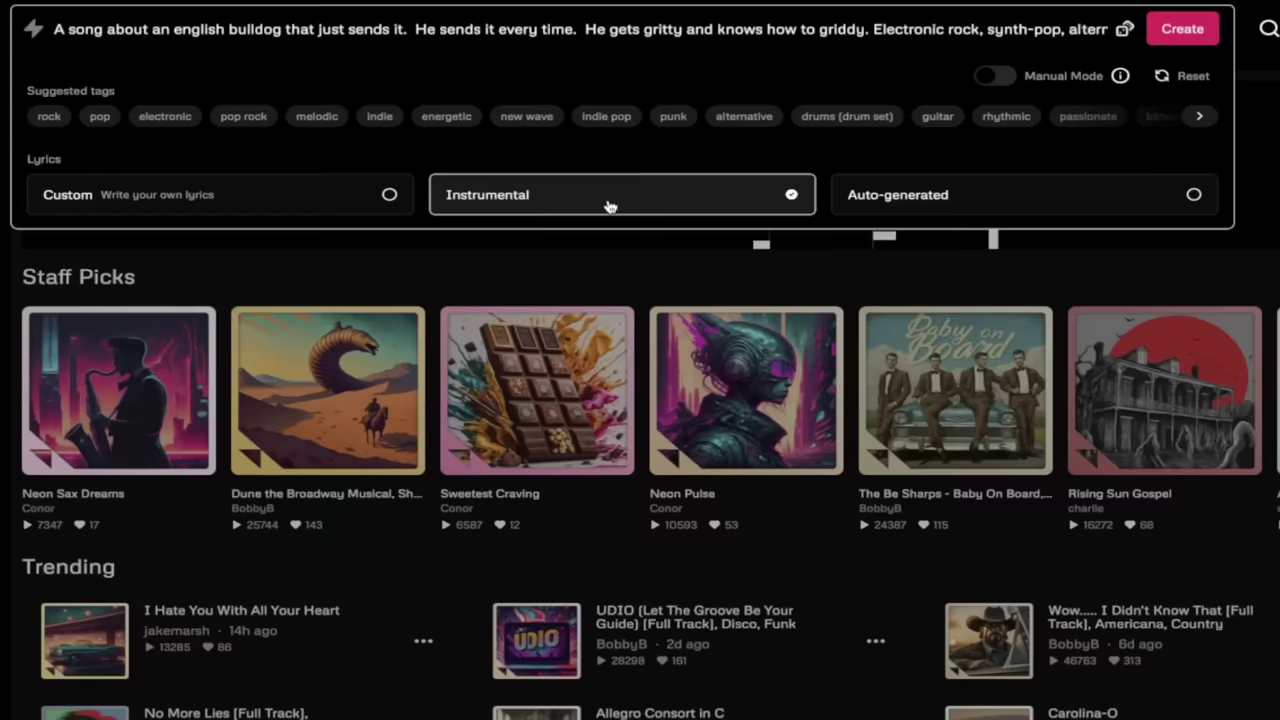
pyautogui.click(907, 196)
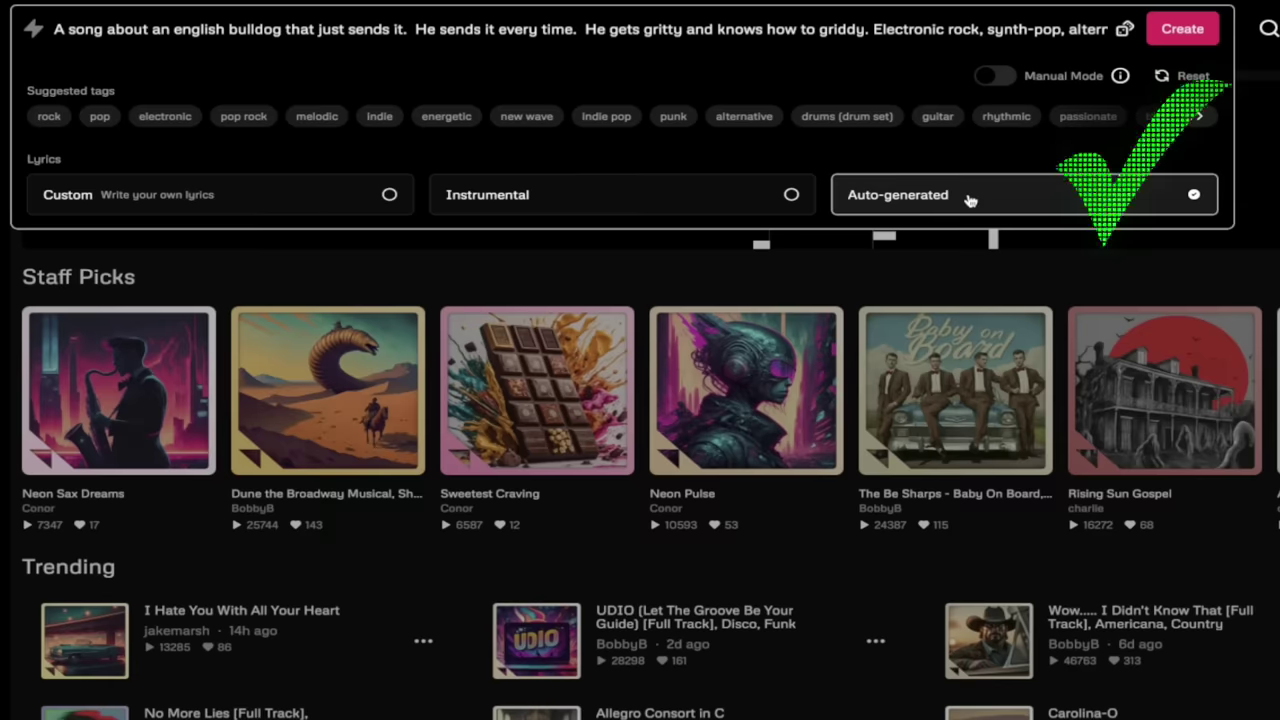
pyautogui.moveTo(988, 30); pyautogui.dragTo(1095, 28)
pyautogui.click(990, 36)
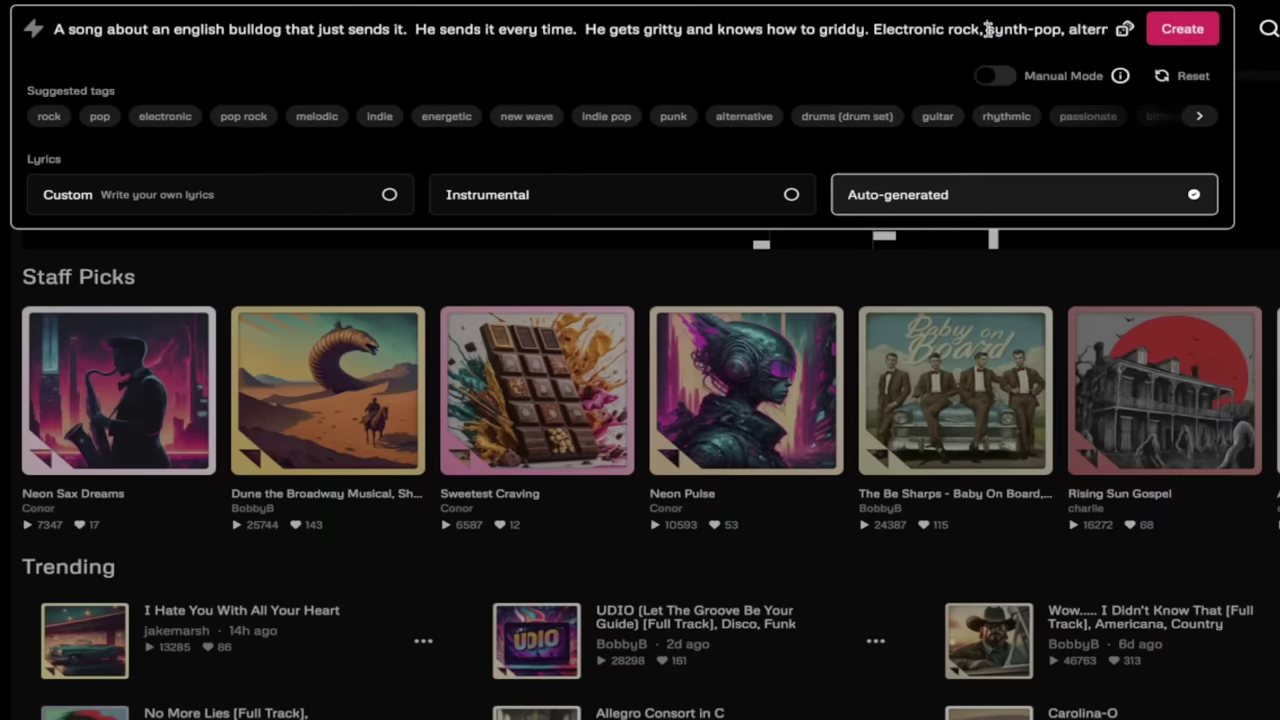
pyautogui.click(1178, 27)
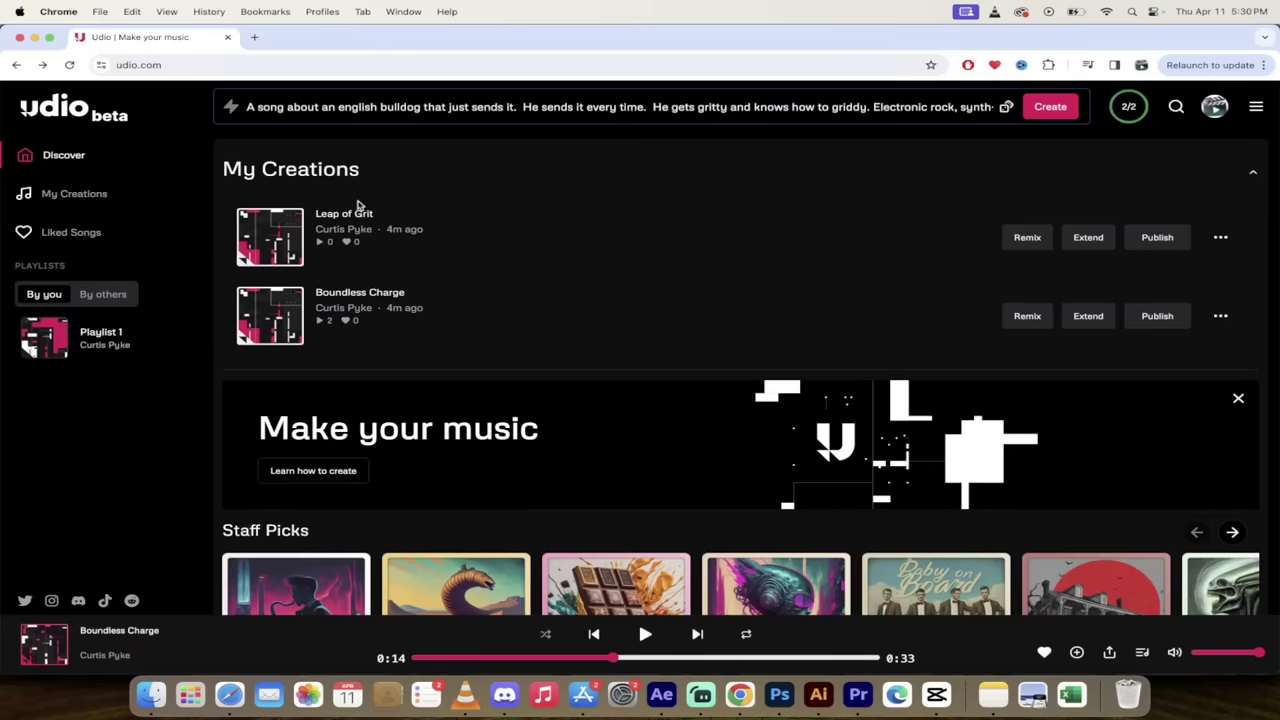
# Preview Boundless Charge in the bottom player once both new tracks finish generating.
pyautogui.moveTo(282, 238)
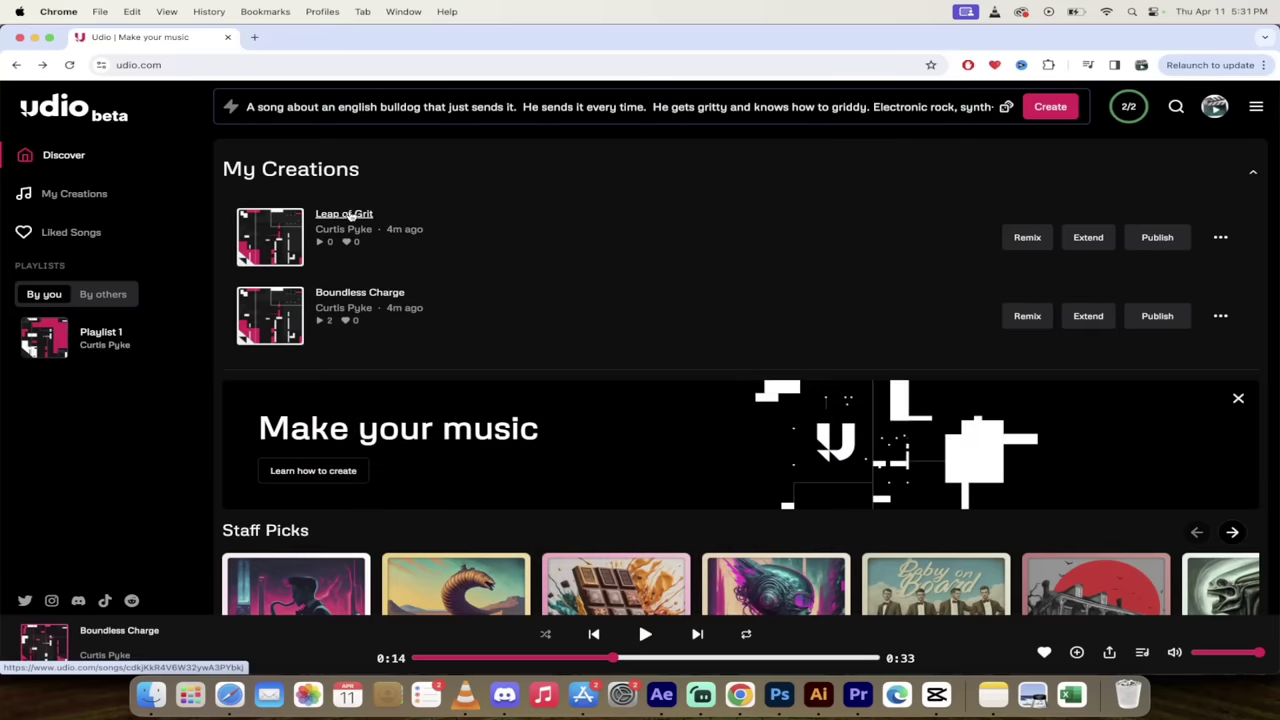
# Open the Leap of Grit song page and play it from the album art.
pyautogui.click(350, 216)
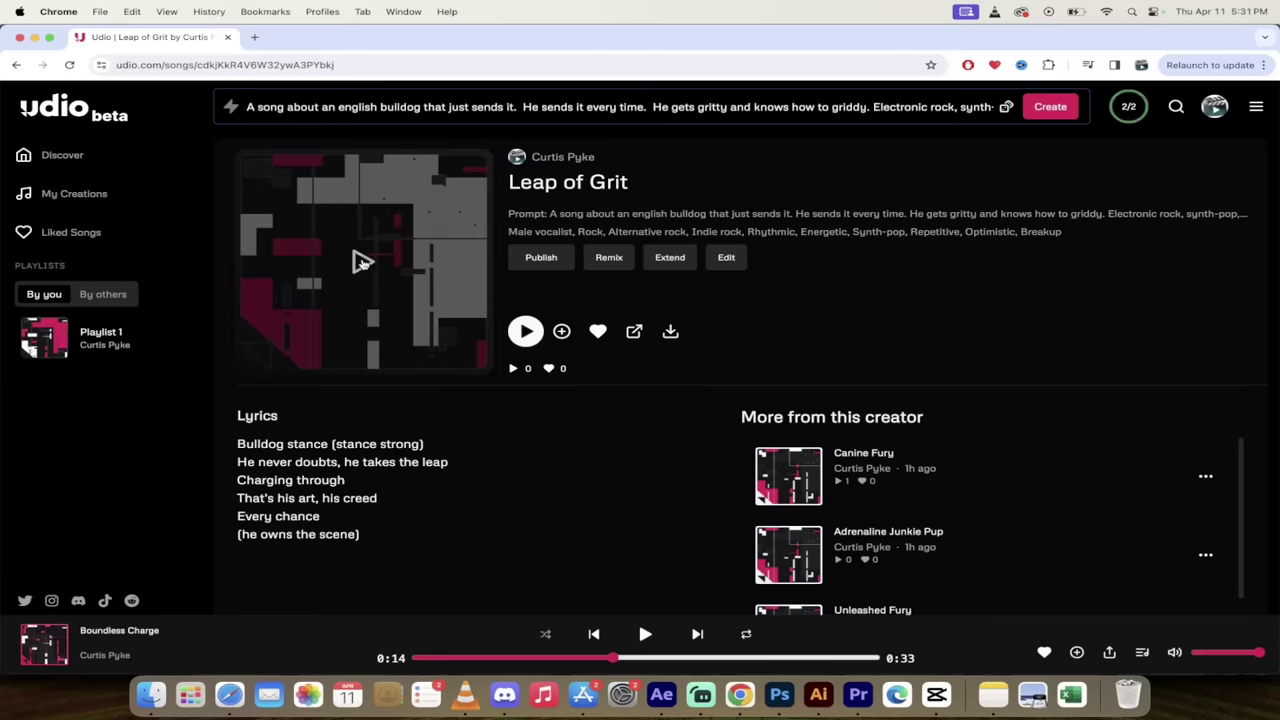
pyautogui.click(362, 261)
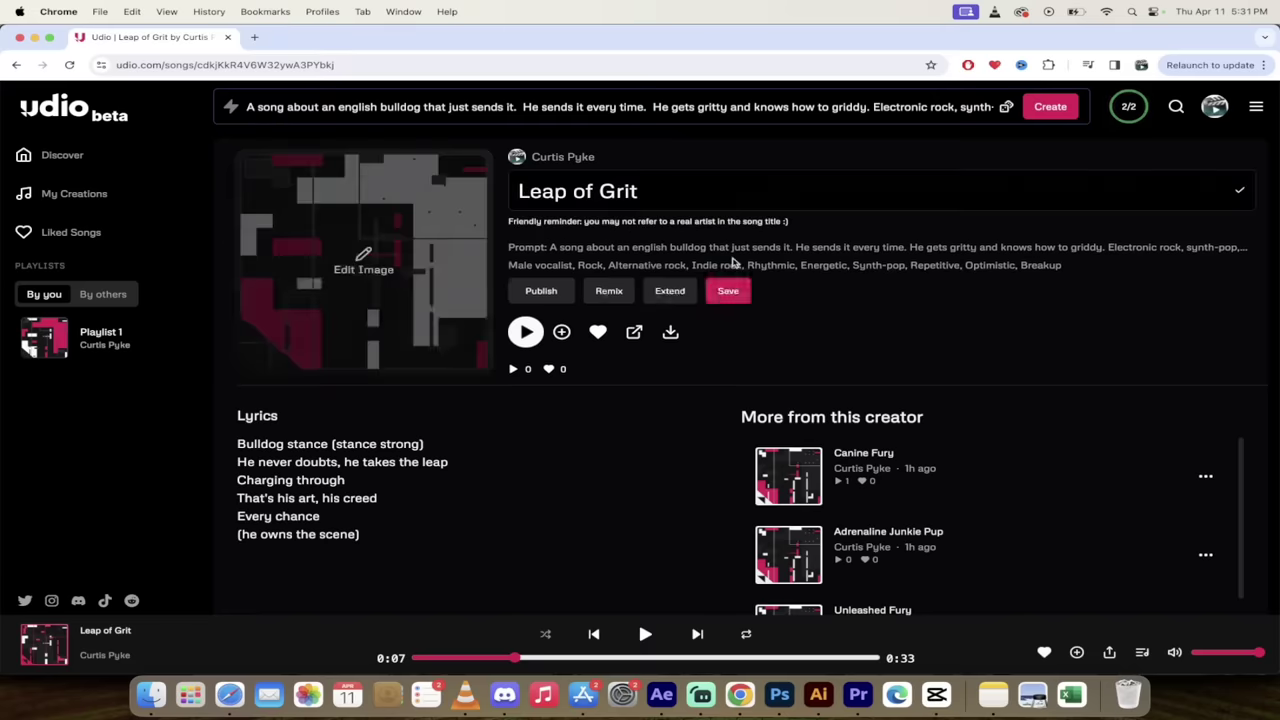
# Replace 'Grit' with 'Bully' in the title and save it as Leap of Bully.
pyautogui.click(663, 196)
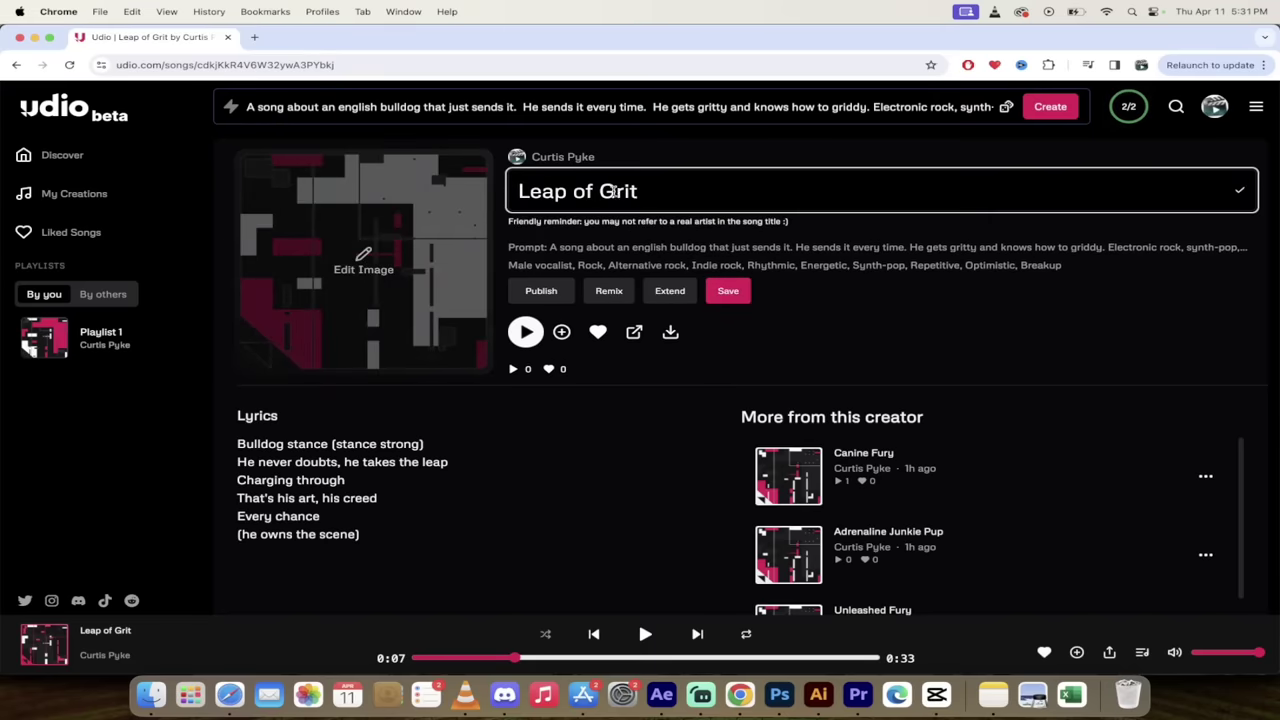
pyautogui.moveTo(644, 194); pyautogui.dragTo(602, 193)
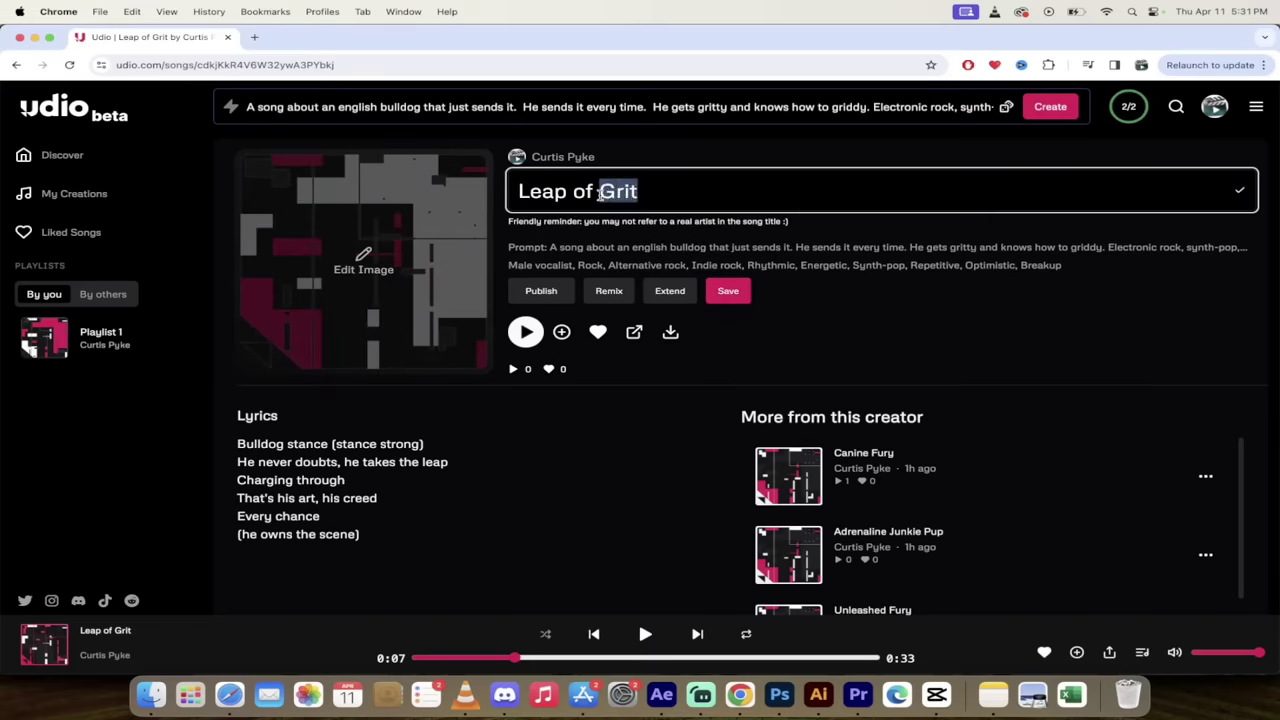
pyautogui.write('BULL')
pyautogui.press('BackSpace')
pyautogui.press('BackSpace')
pyautogui.press('BackSpace')
pyautogui.write('ully')
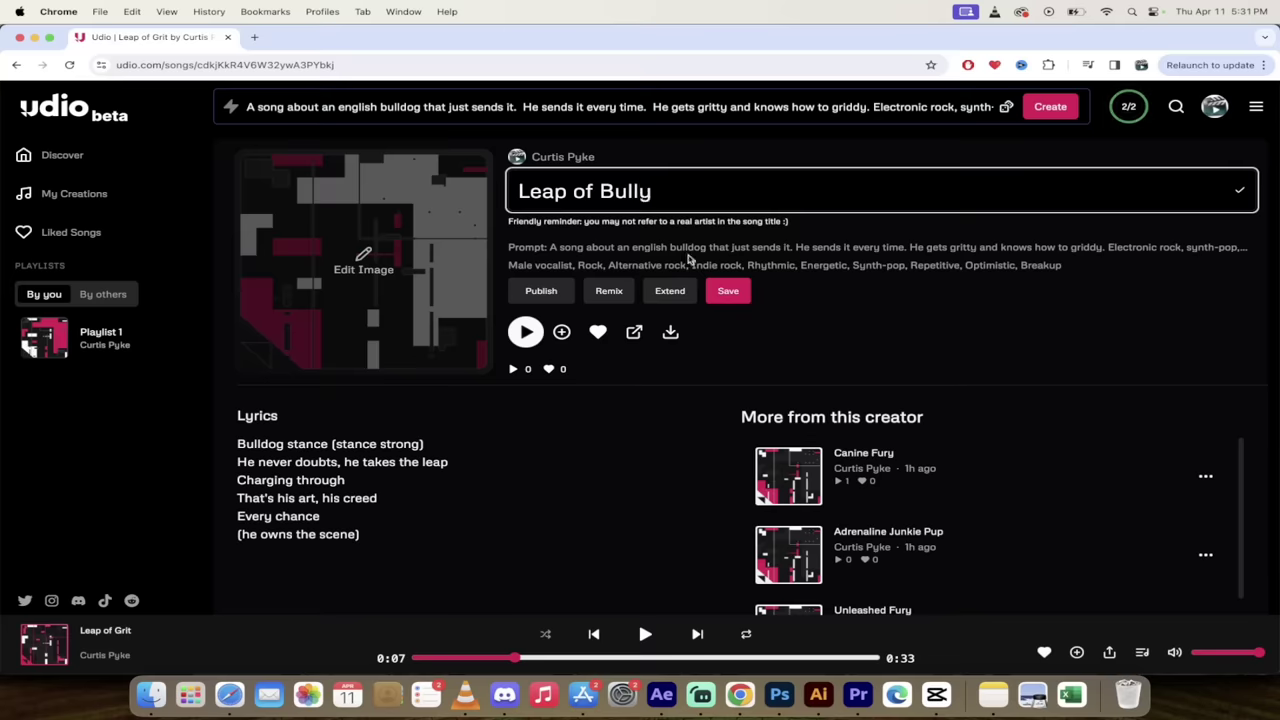
pyautogui.click(728, 291)
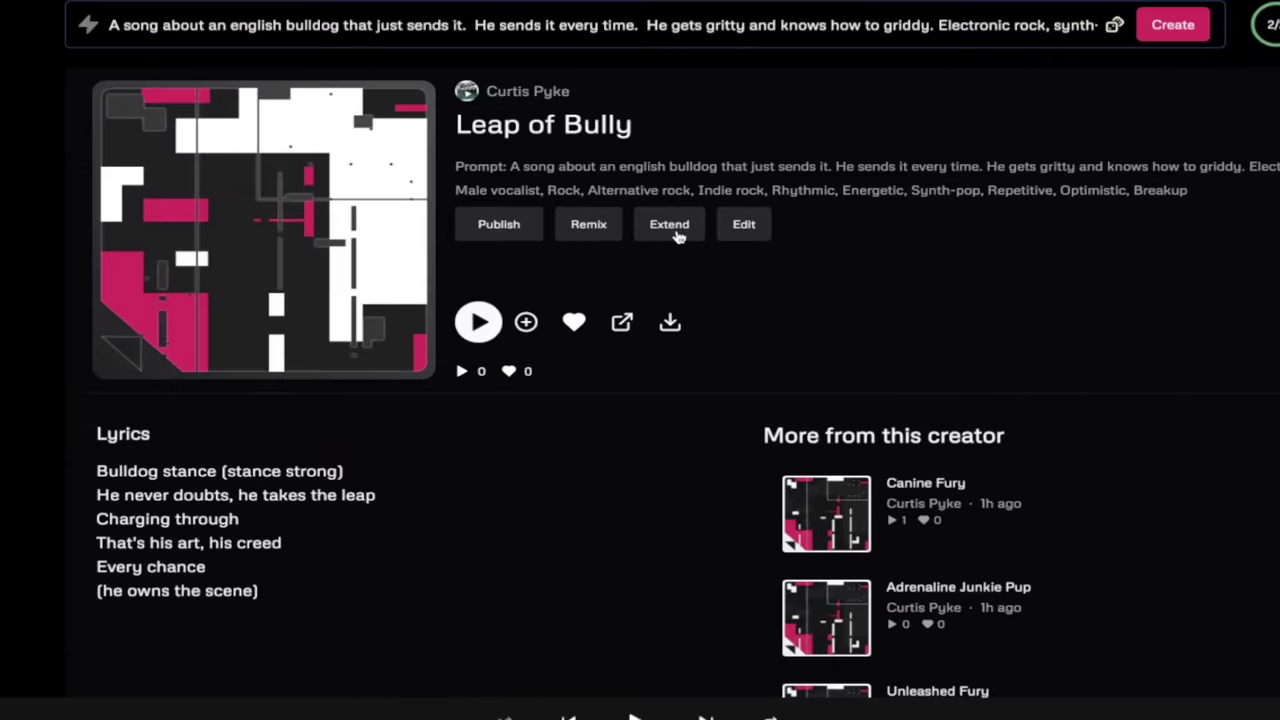
# Set up a Leap of Bully extension as an instrumental Add Intro (Before) section.
pyautogui.click(678, 236)
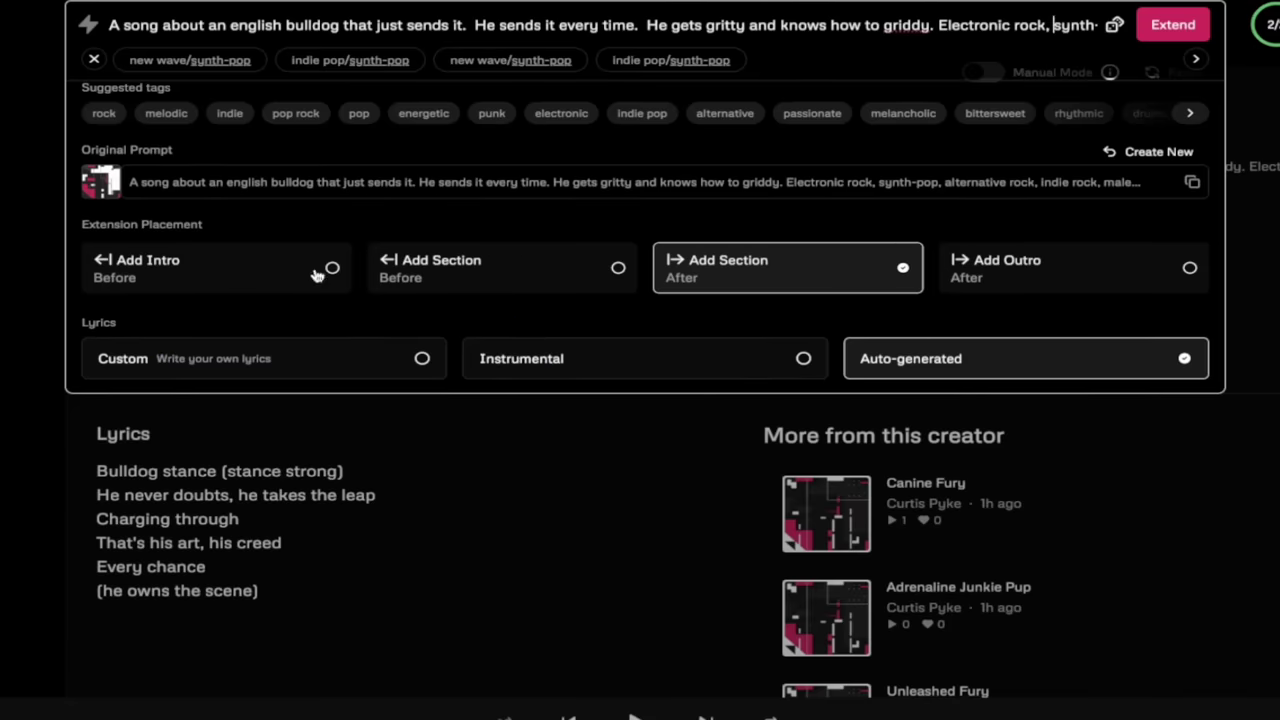
pyautogui.click(175, 272)
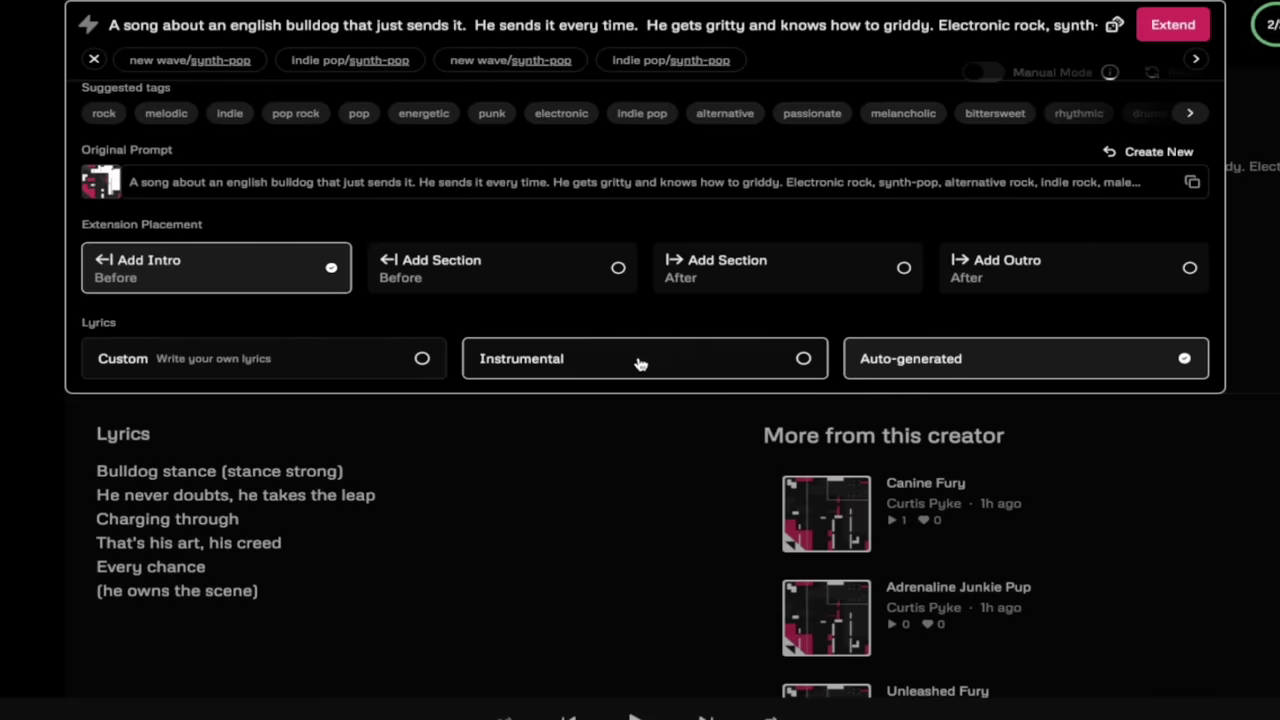
pyautogui.click(805, 360)
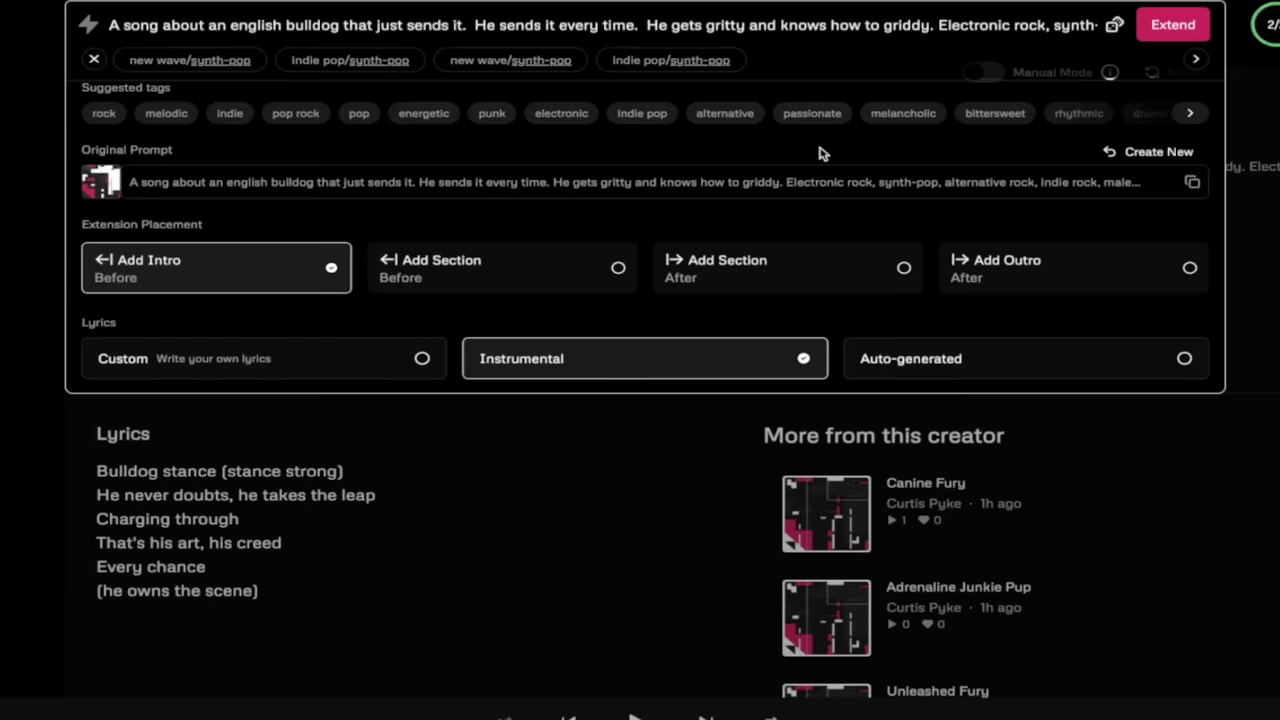
pyautogui.moveTo(794, 180); pyautogui.dragTo(666, 182)
pyautogui.click(666, 186)
pyautogui.click(722, 114)
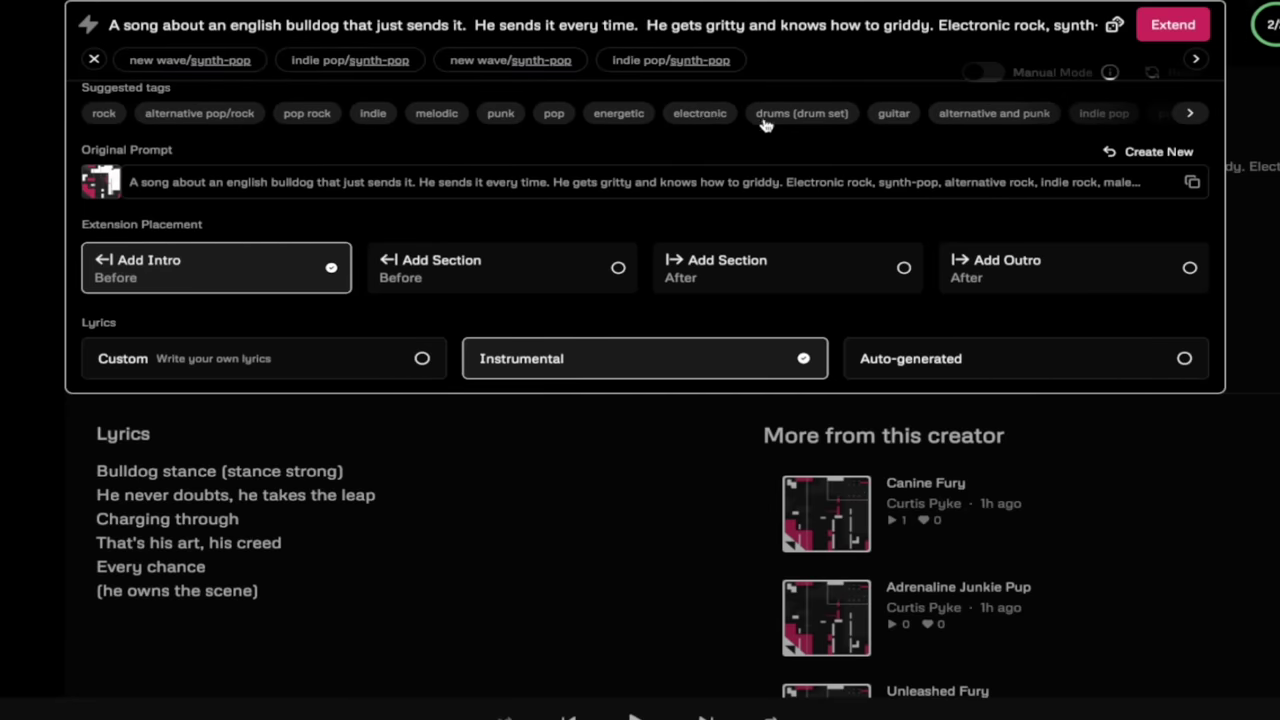
# Refresh the suggested tags and submit the intro extension, producing Send It, Bulldog and Full Throttle Paws.
pyautogui.click(714, 116)
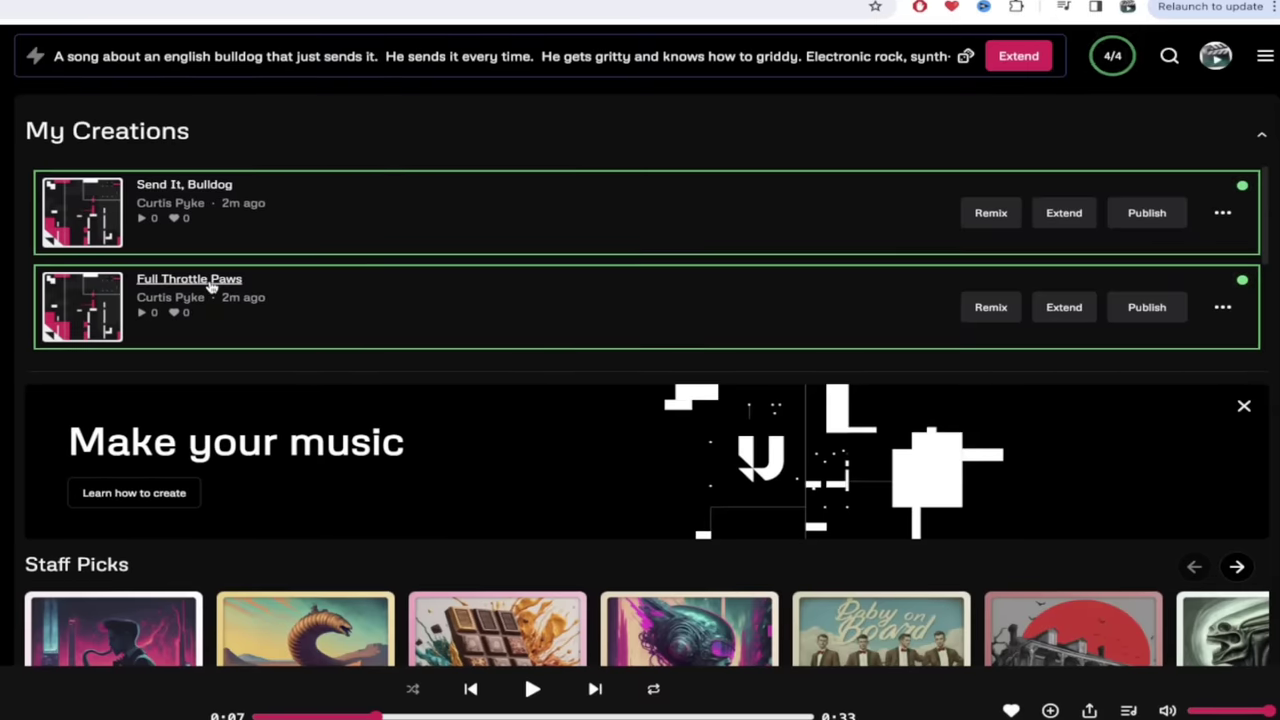
pyautogui.scroll(-1, 416, 382)
pyautogui.scroll(1, 416, 382)
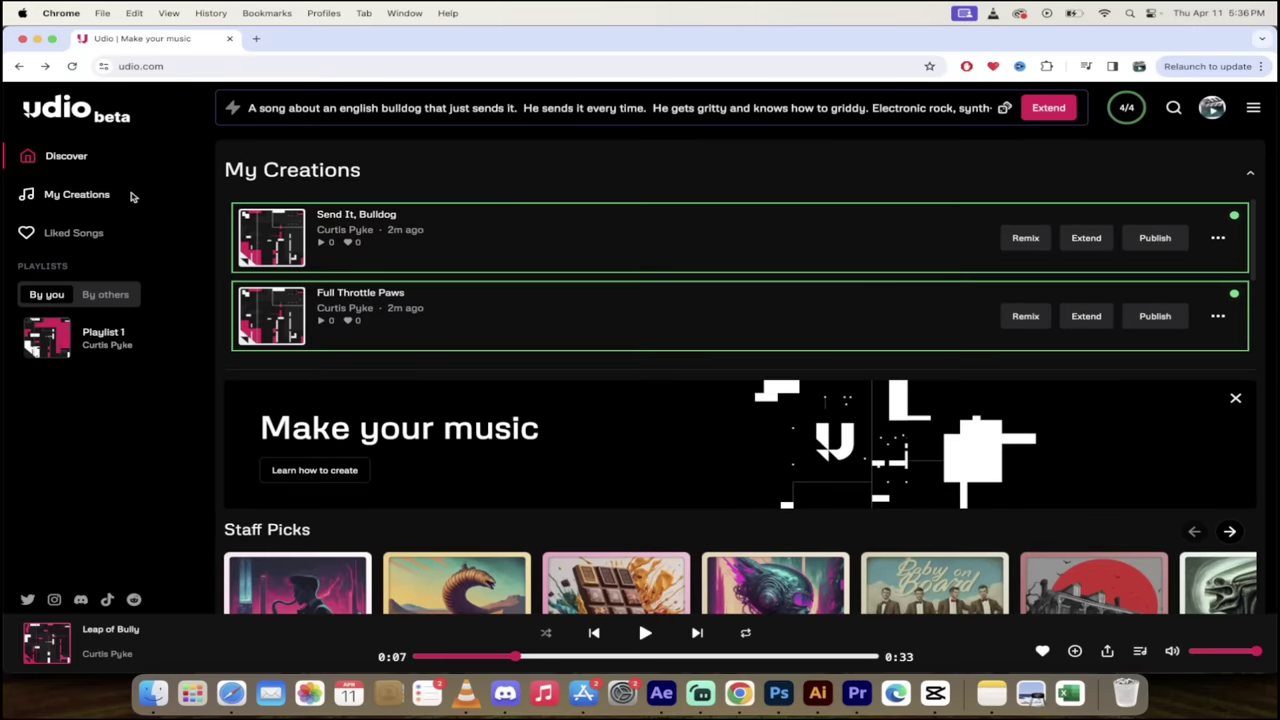
# Open My Creations and highlight the 1:06 length of Send It, Bulldog.
pyautogui.click(77, 196)
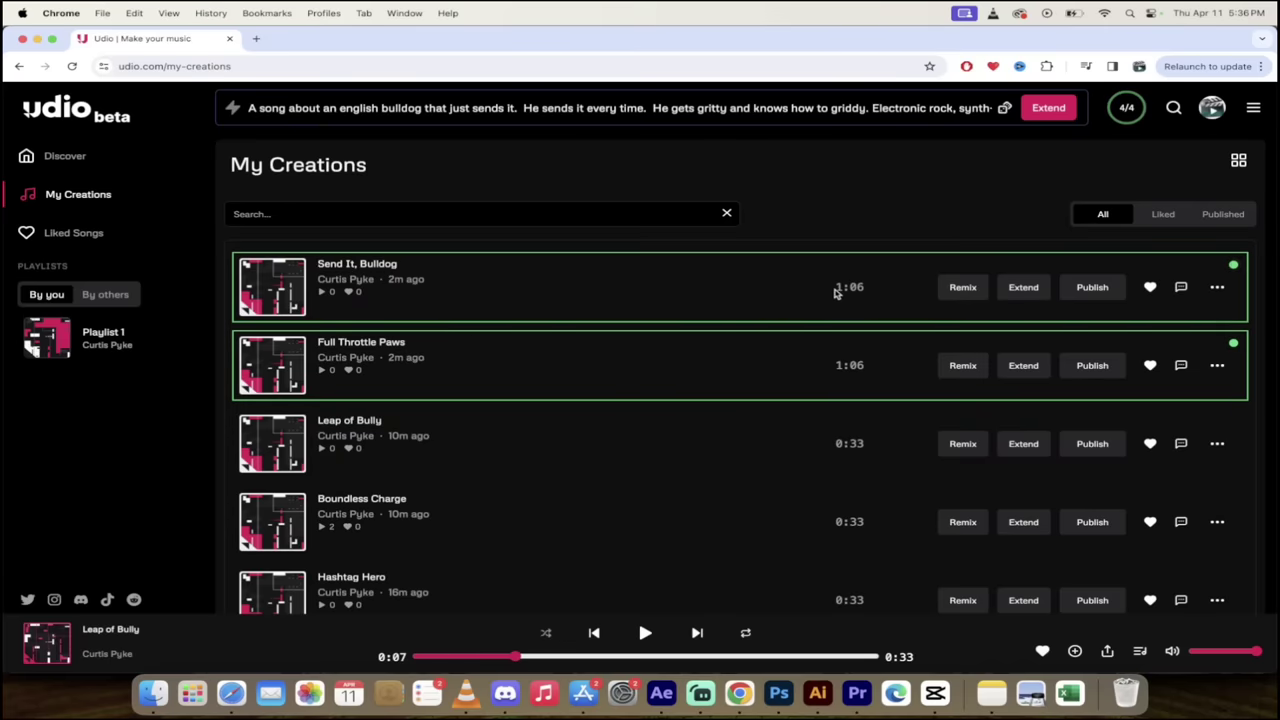
pyautogui.moveTo(836, 287); pyautogui.dragTo(868, 292)
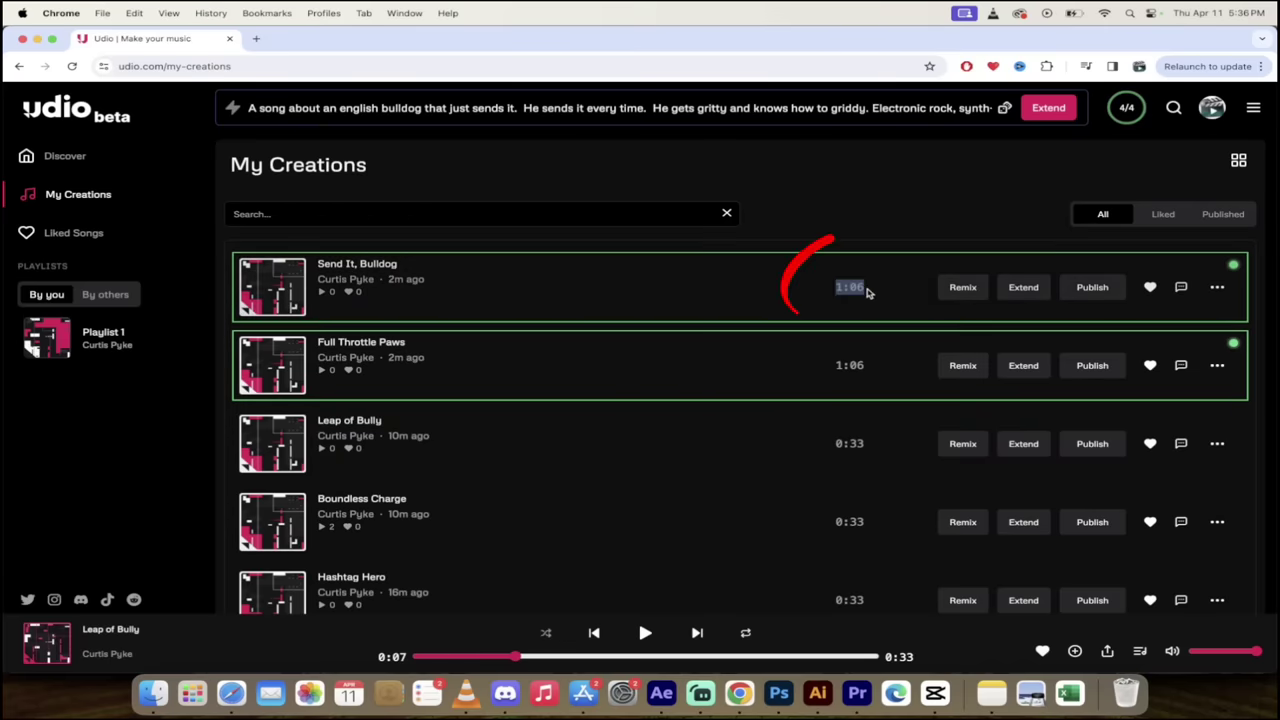
# Open the Send It, Bulldog song page and play its first 9 seconds, then pause.
pyautogui.click(366, 266)
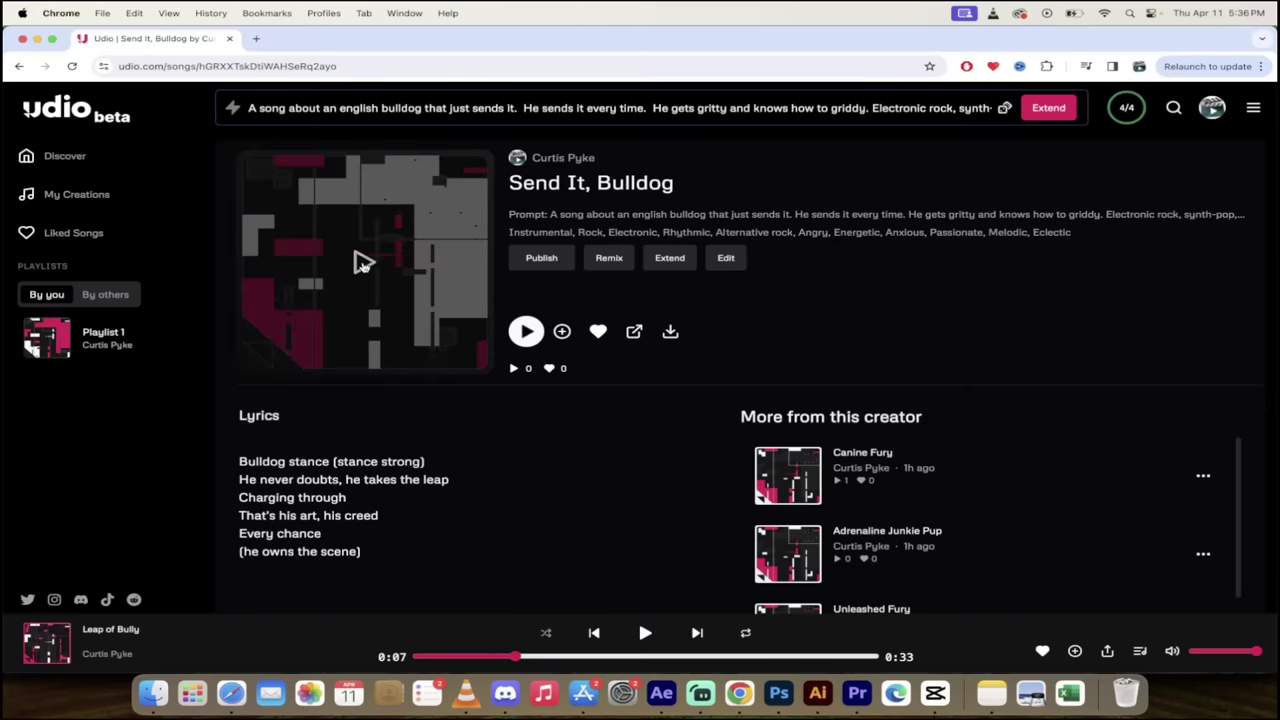
pyautogui.click(363, 263)
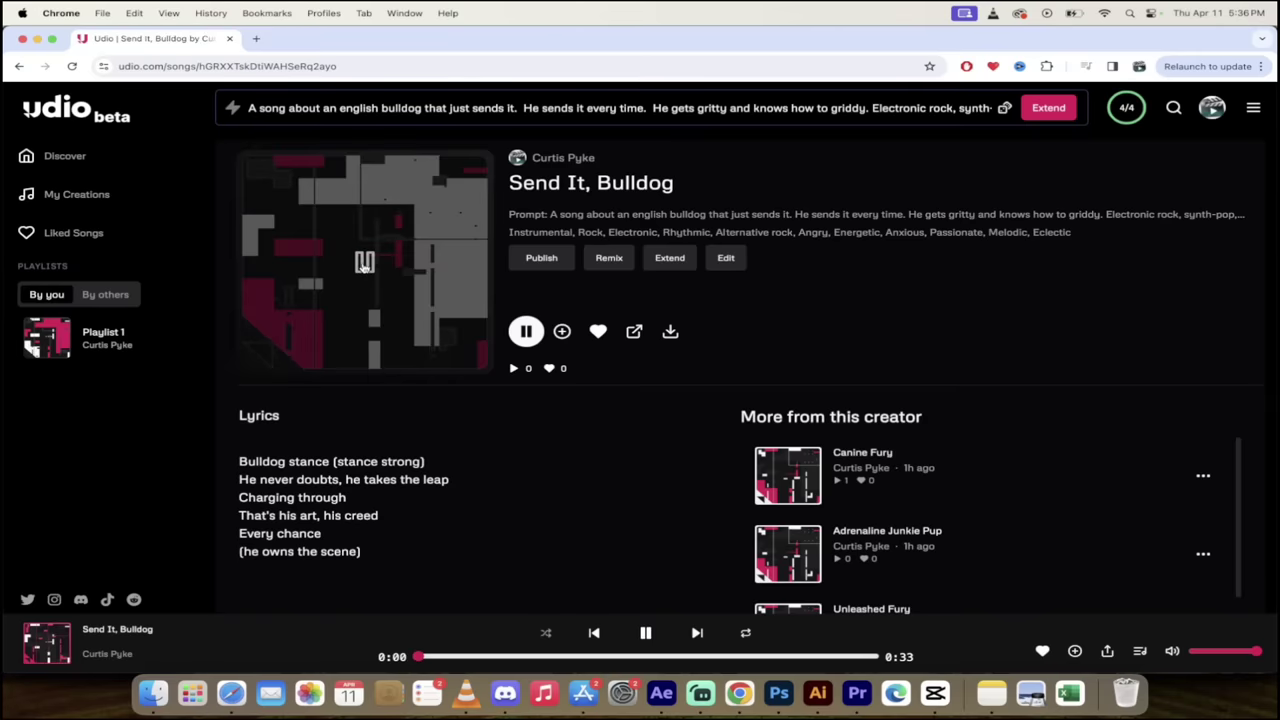
pyautogui.click(646, 633)
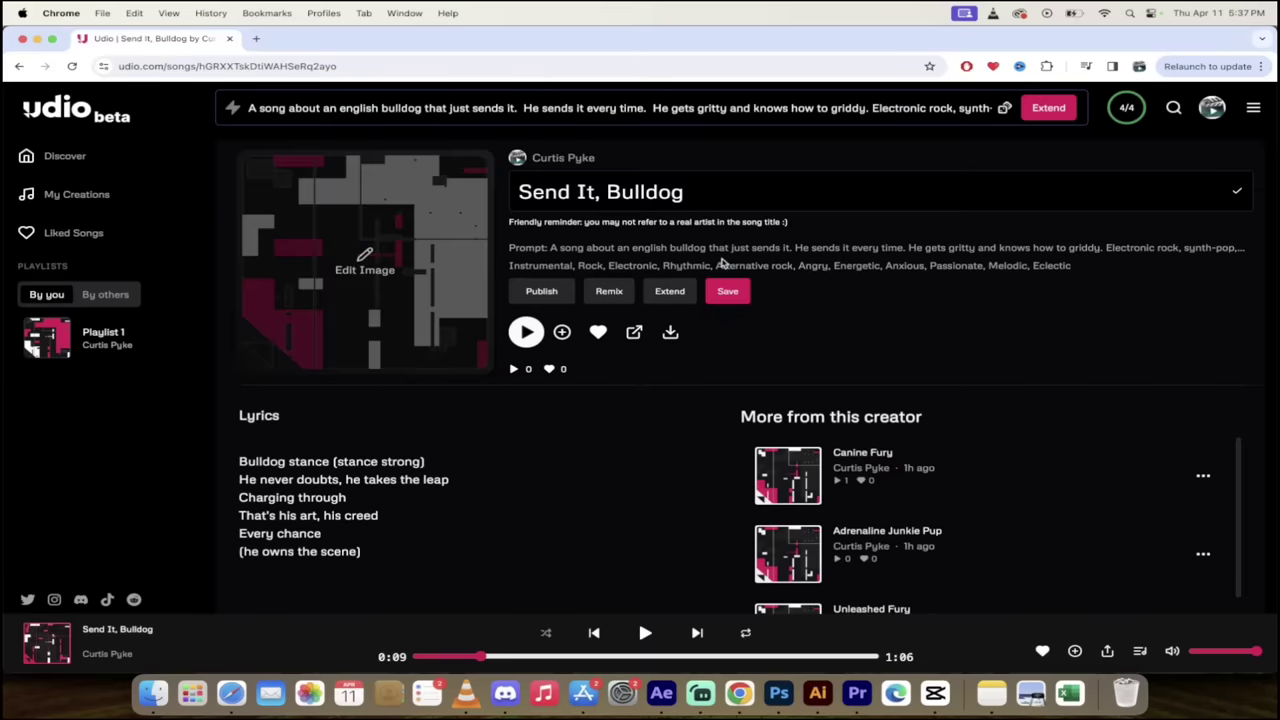
# Change the song title from Send It, Bulldog to 'Unleashed Fury' and save it.
pyautogui.doubleClick(703, 191)
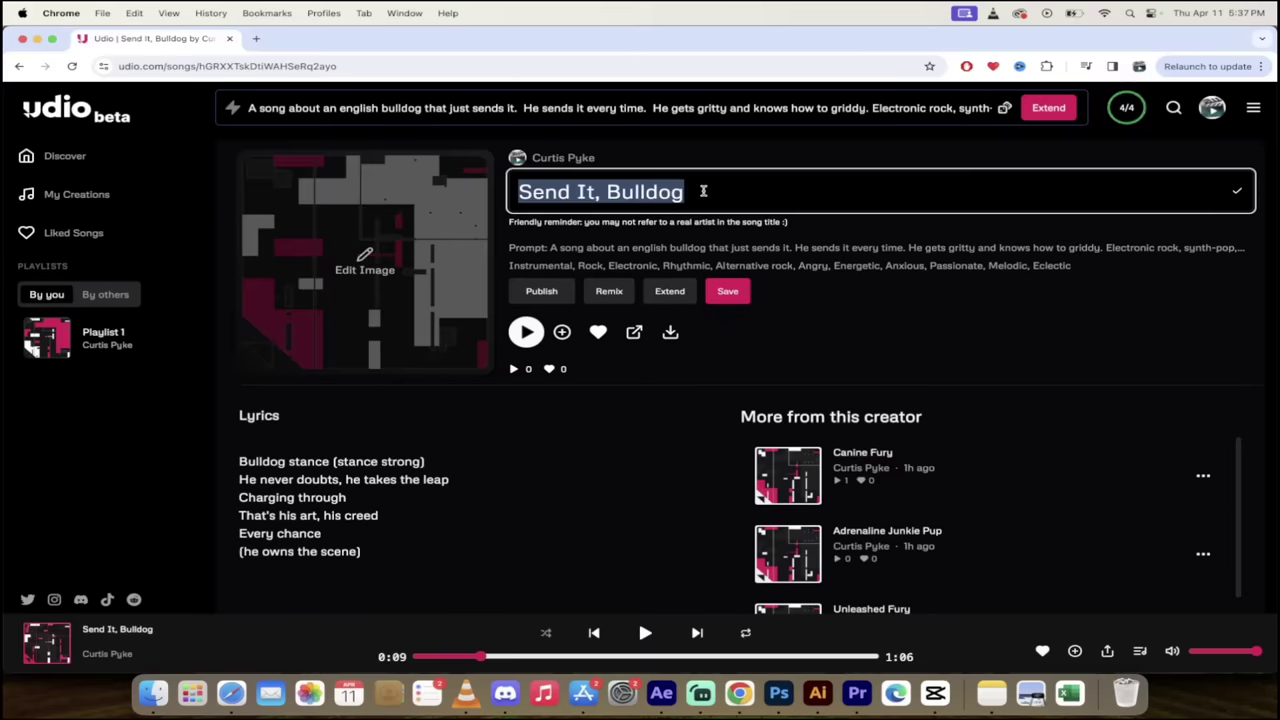
pyautogui.scroll(-2, 820, 337)
pyautogui.scroll(2, 826, 351)
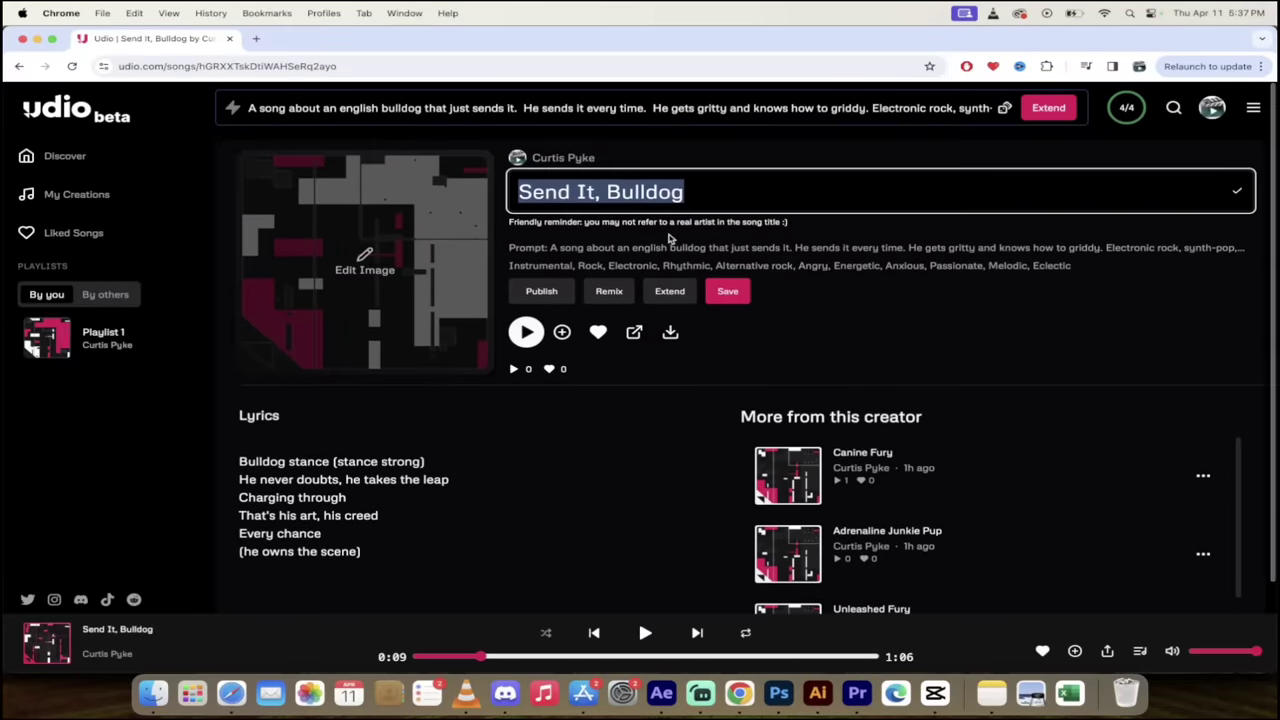
pyautogui.write('Unleashed Fury')
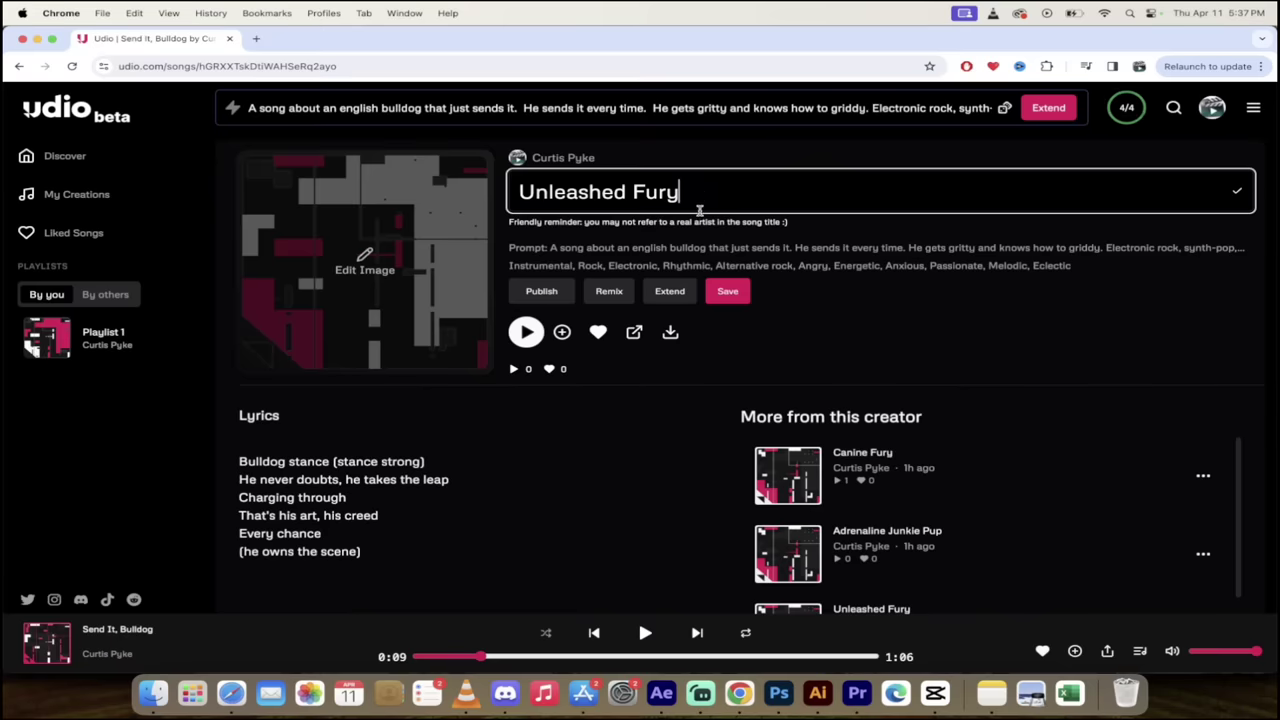
pyautogui.click(728, 292)
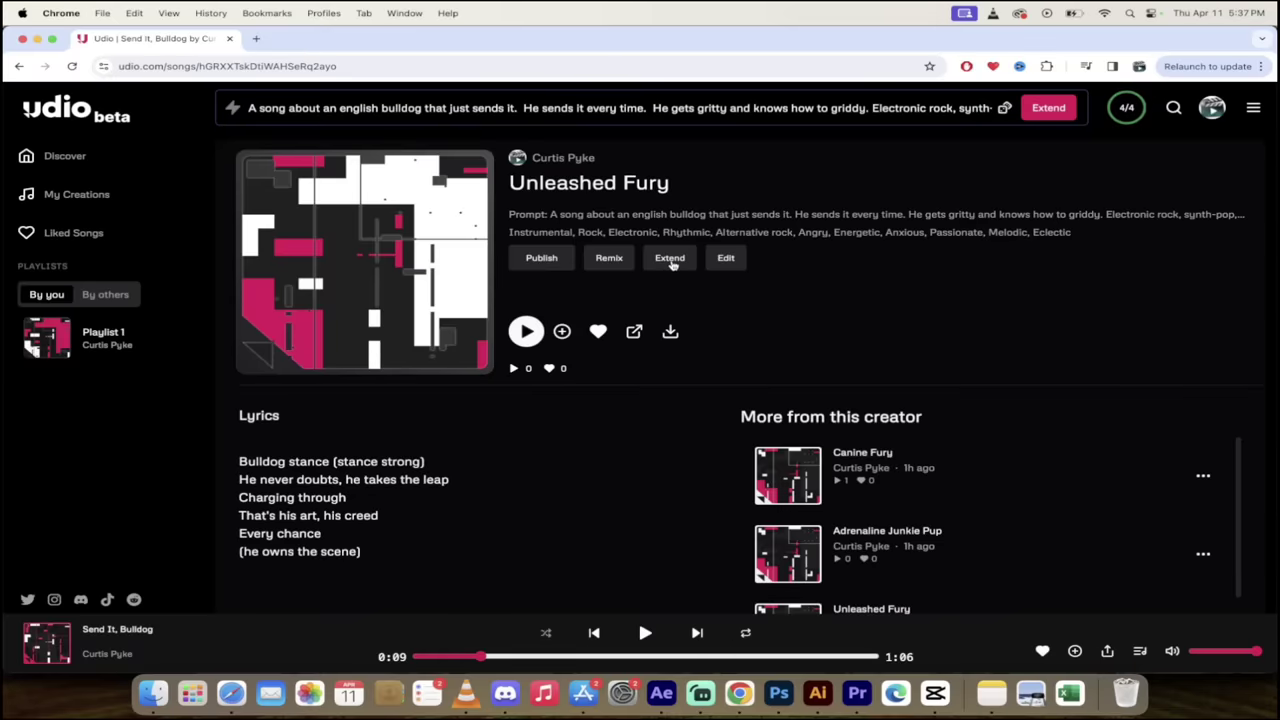
# Extend Unleashed Fury with a new section after it, using auto-generated lyrics.
pyautogui.click(672, 262)
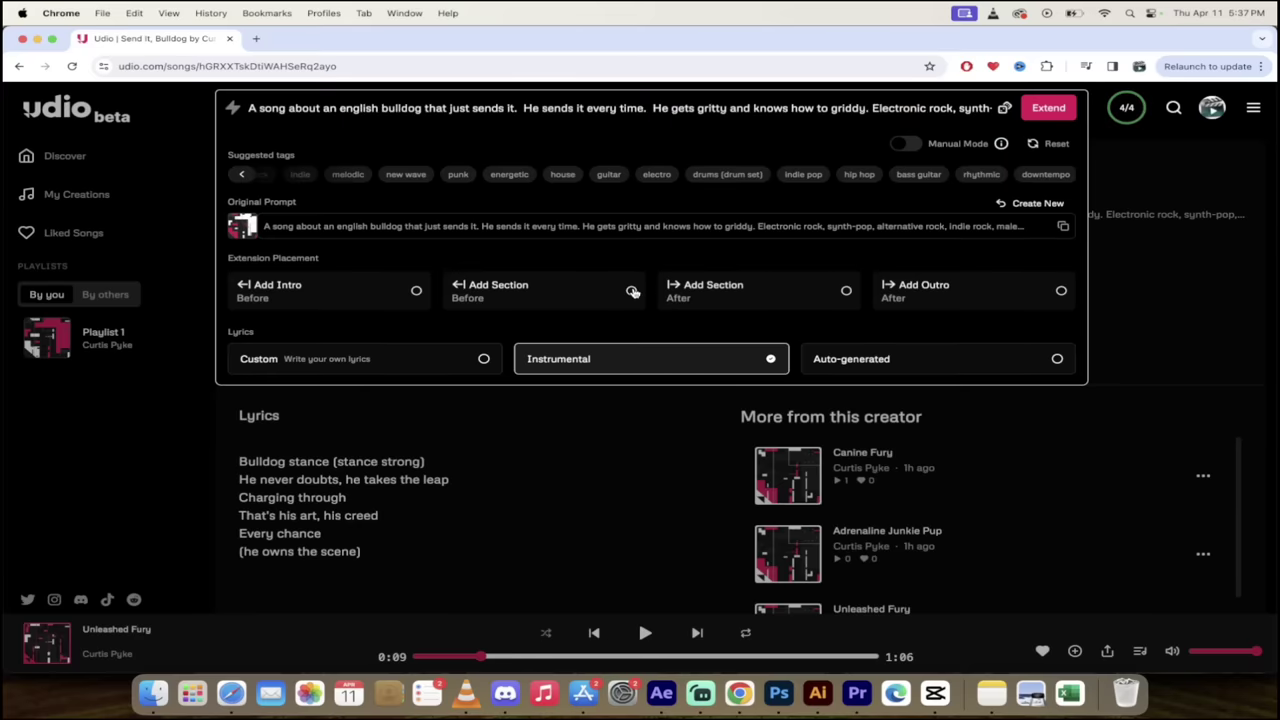
pyautogui.click(632, 291)
pyautogui.click(697, 299)
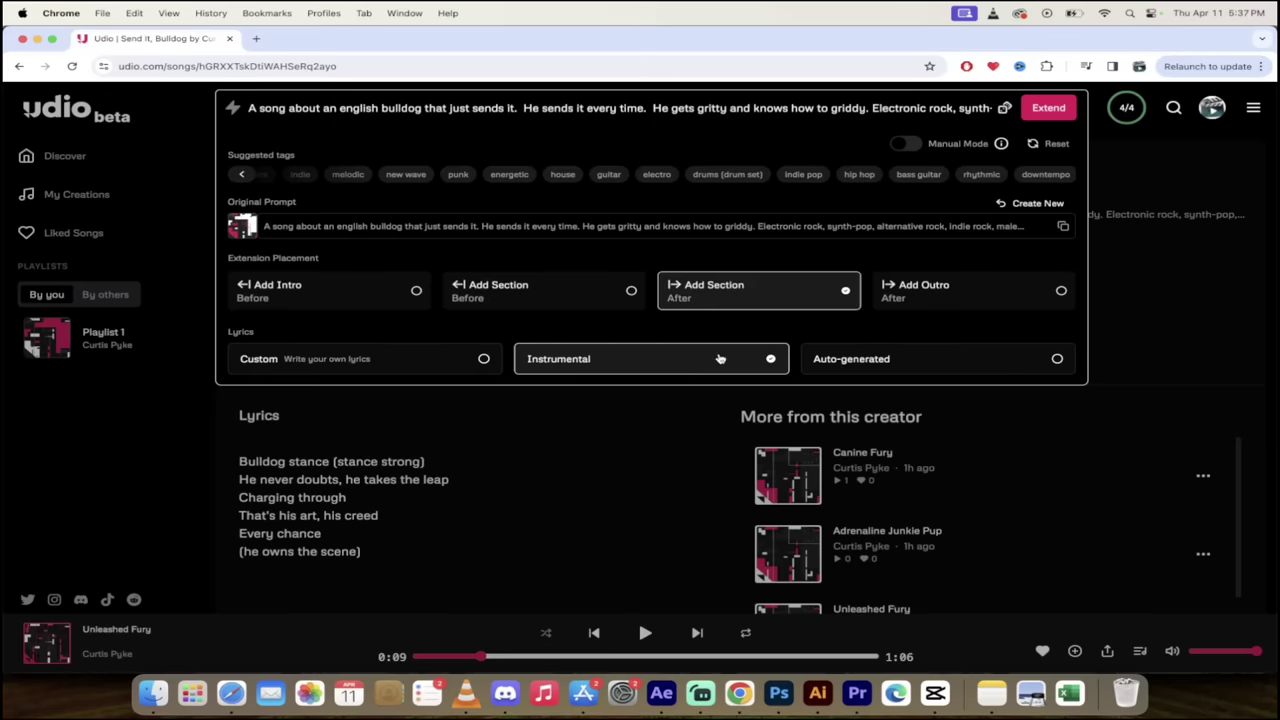
pyautogui.click(925, 363)
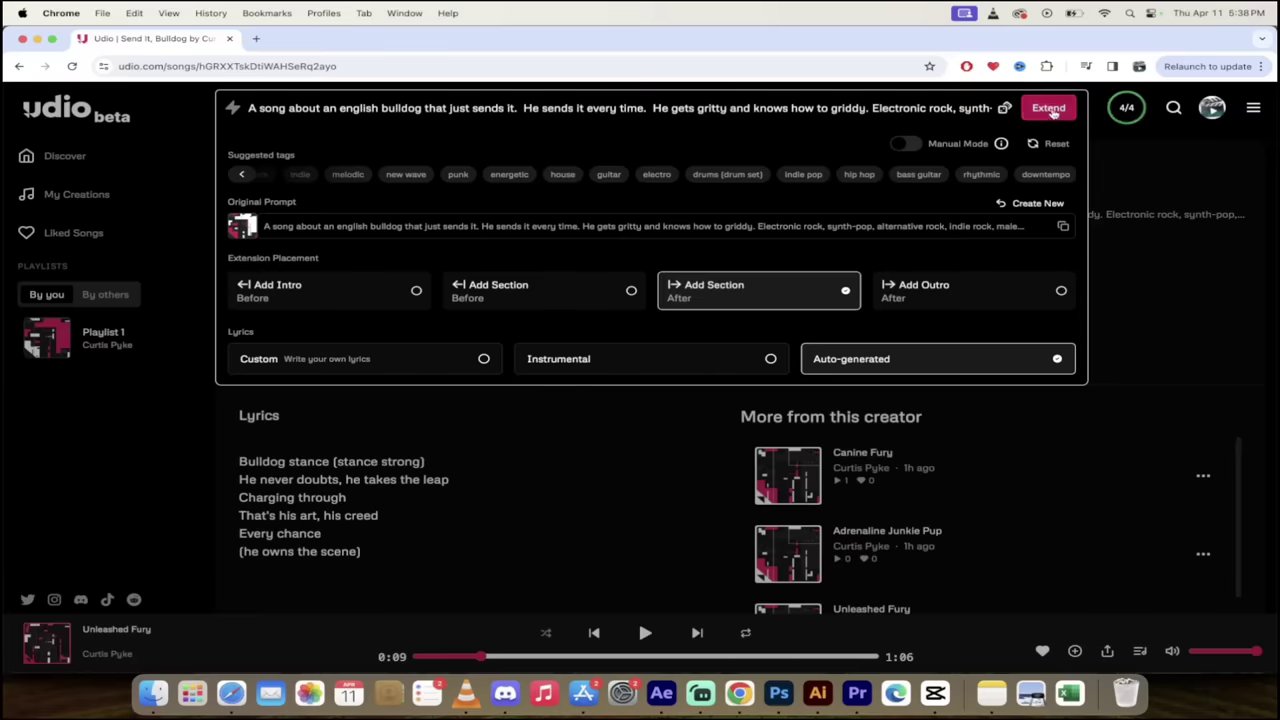
pyautogui.click(1050, 108)
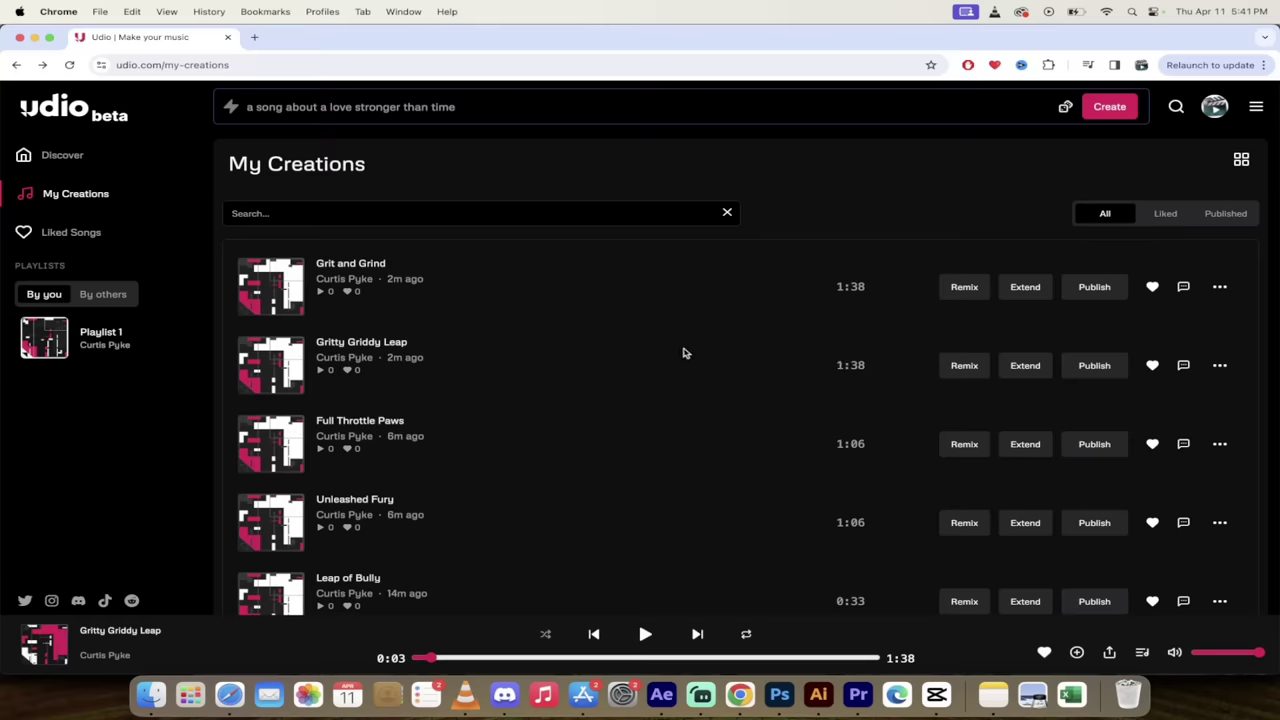
# Open the Gritty Griddy Leap song page and look over its newly added lyric lines.
pyautogui.click(372, 343)
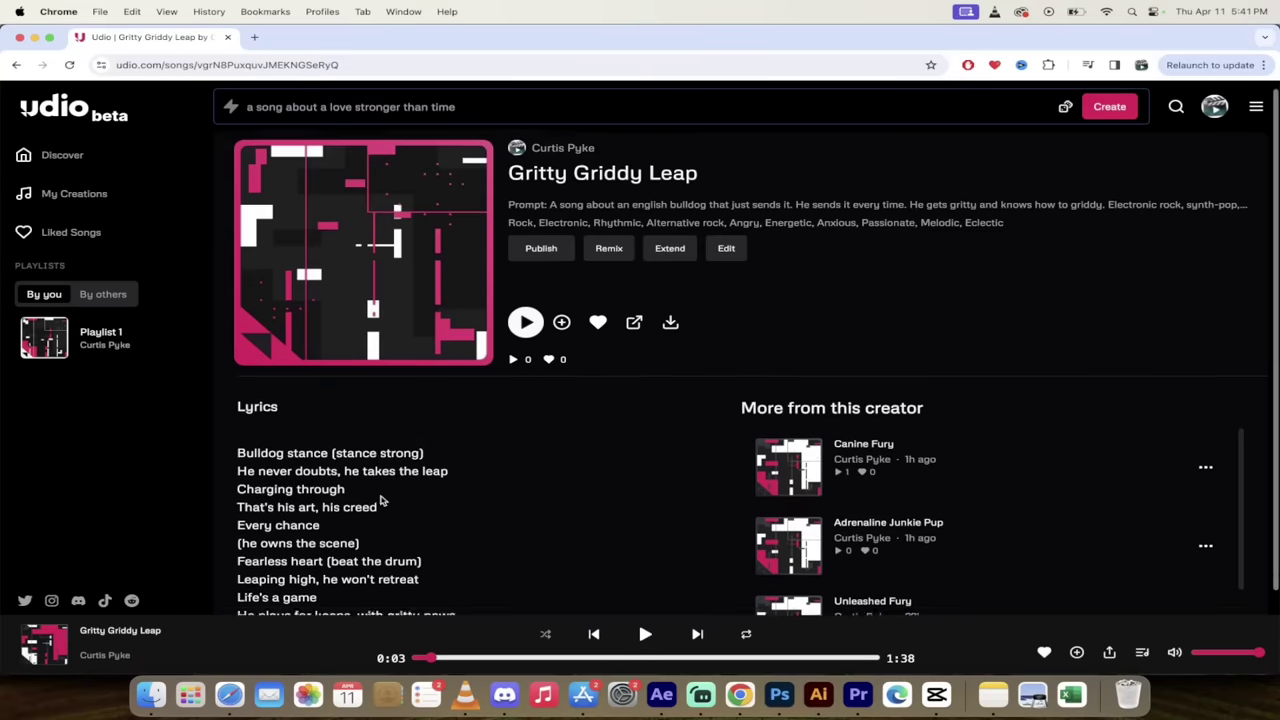
pyautogui.scroll(-3, 380, 500)
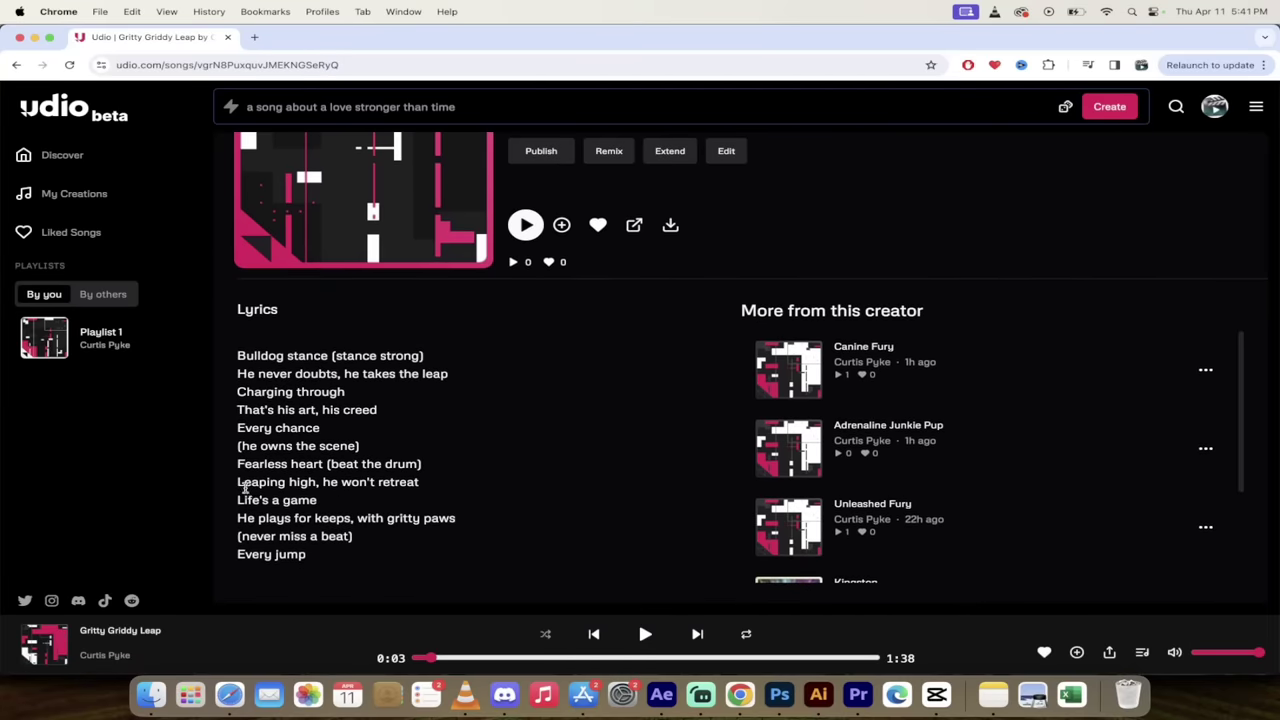
pyautogui.moveTo(238, 483); pyautogui.dragTo(312, 541)
pyautogui.click(309, 517)
pyautogui.scroll(1, 337, 494)
pyautogui.scroll(-1, 337, 491)
# Play Gritty Griddy Leap in snippets from the start, 0:34 and 1:20, pausing at 1:32.
pyautogui.moveTo(428, 658); pyautogui.dragTo(405, 658)
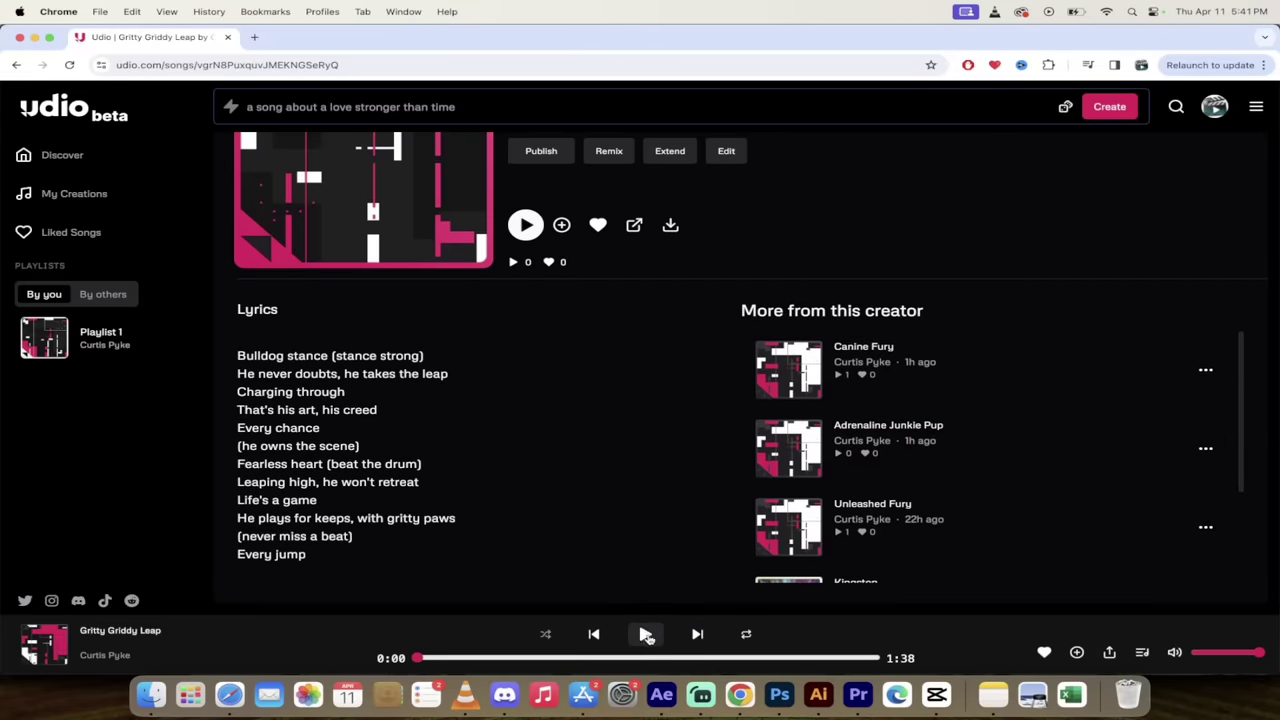
pyautogui.click(646, 635)
pyautogui.click(647, 636)
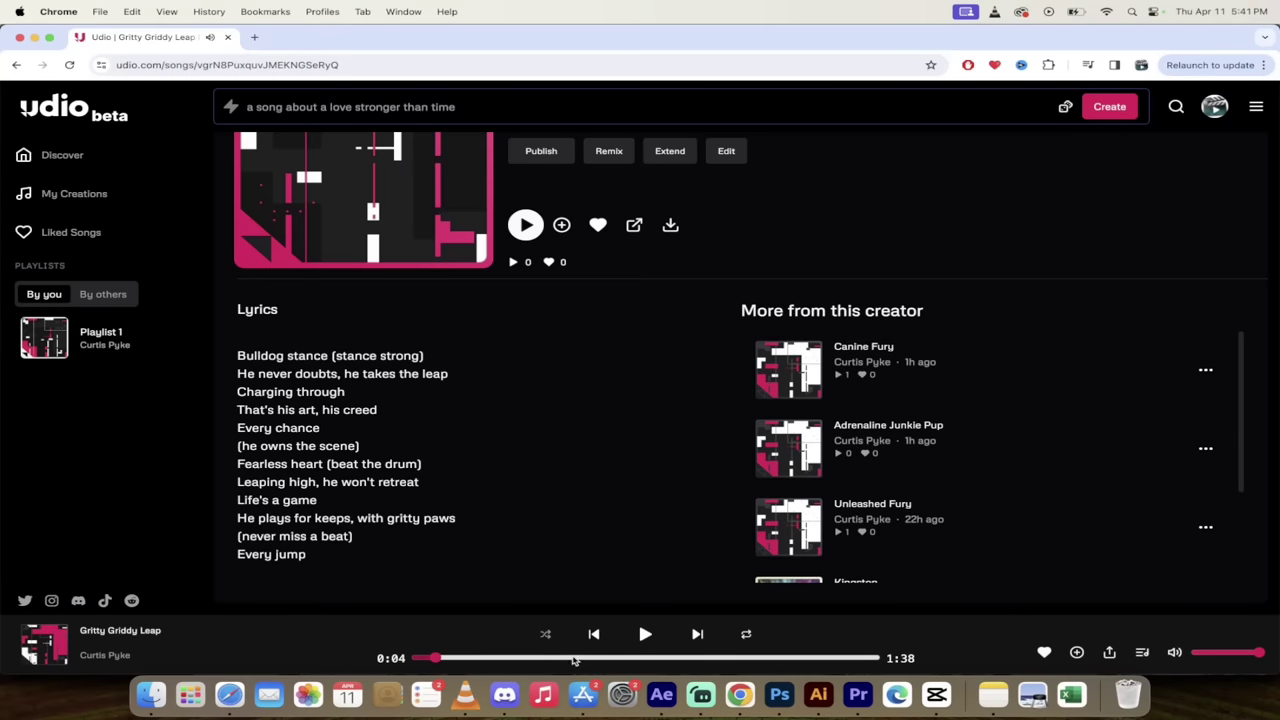
pyautogui.click(573, 658)
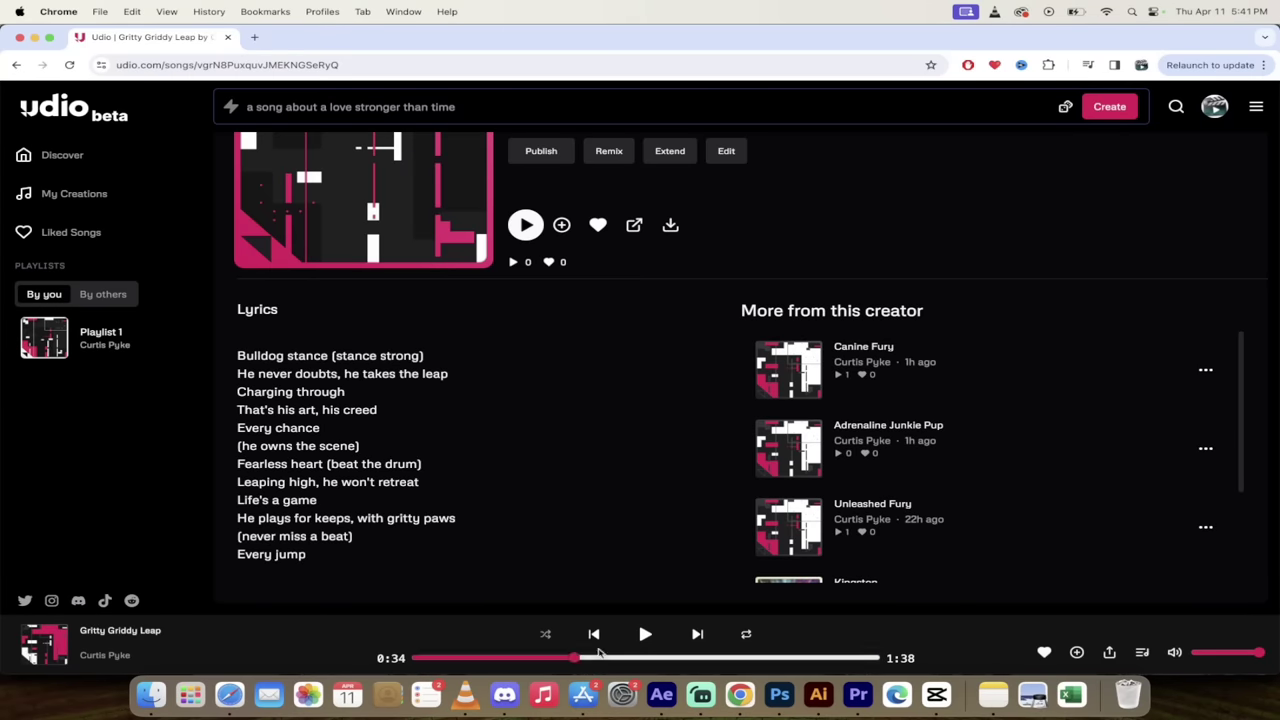
pyautogui.click(645, 635)
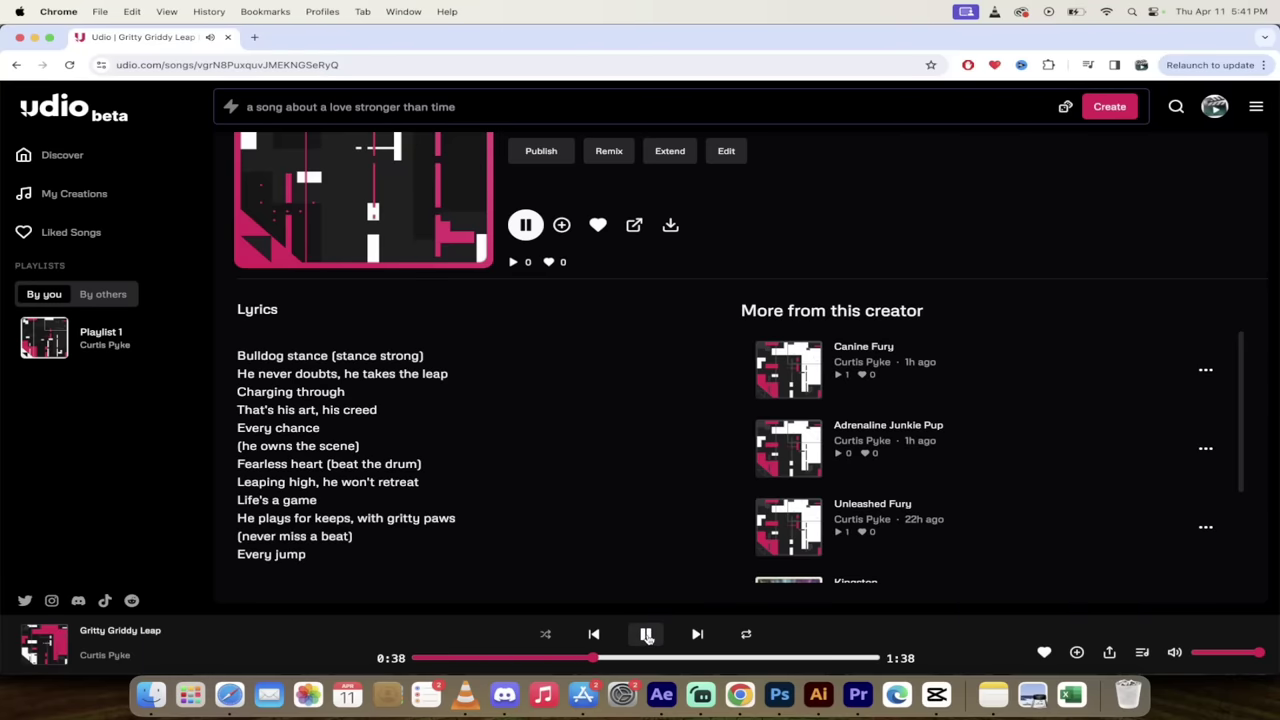
pyautogui.click(647, 637)
pyautogui.moveTo(627, 660); pyautogui.dragTo(789, 657)
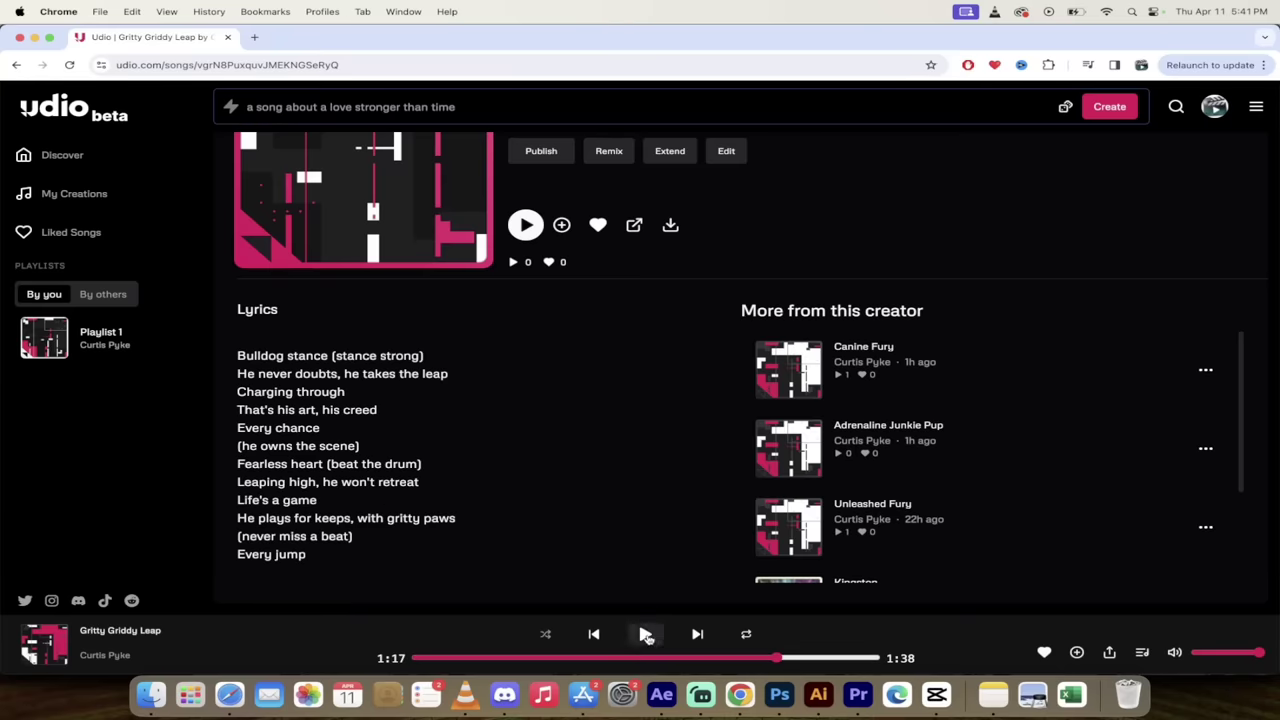
pyautogui.click(646, 635)
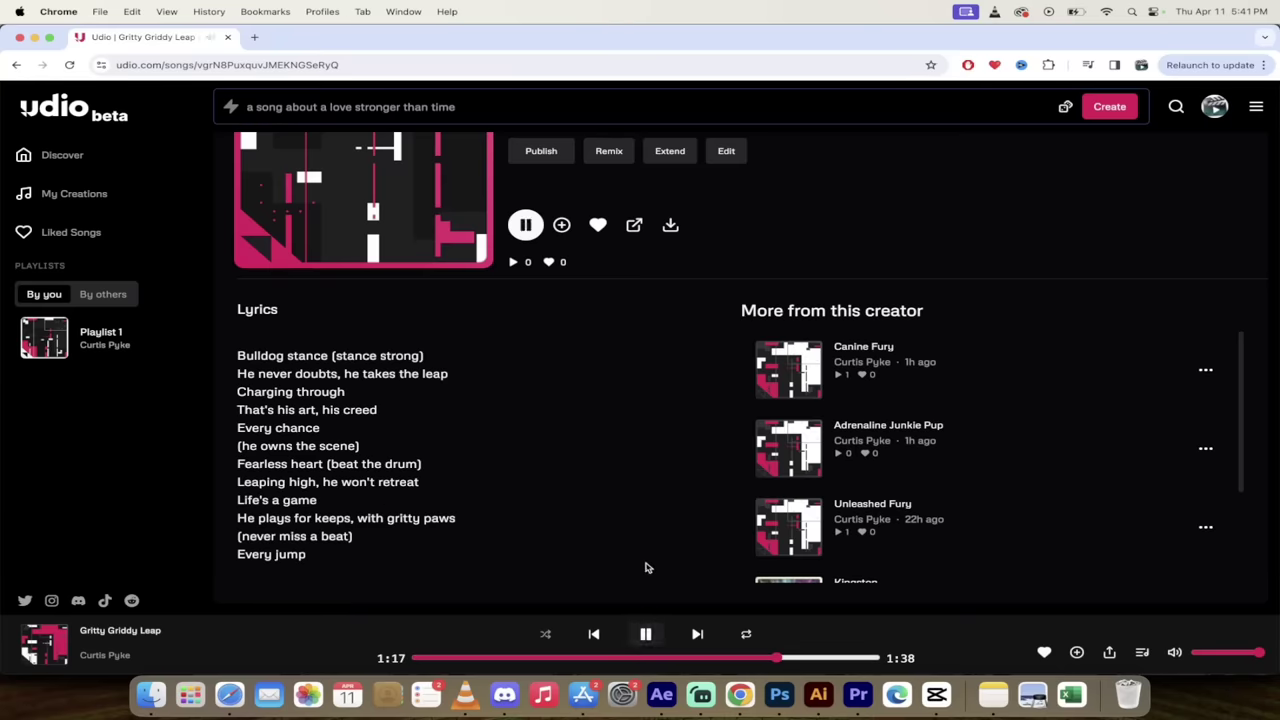
pyautogui.click(647, 635)
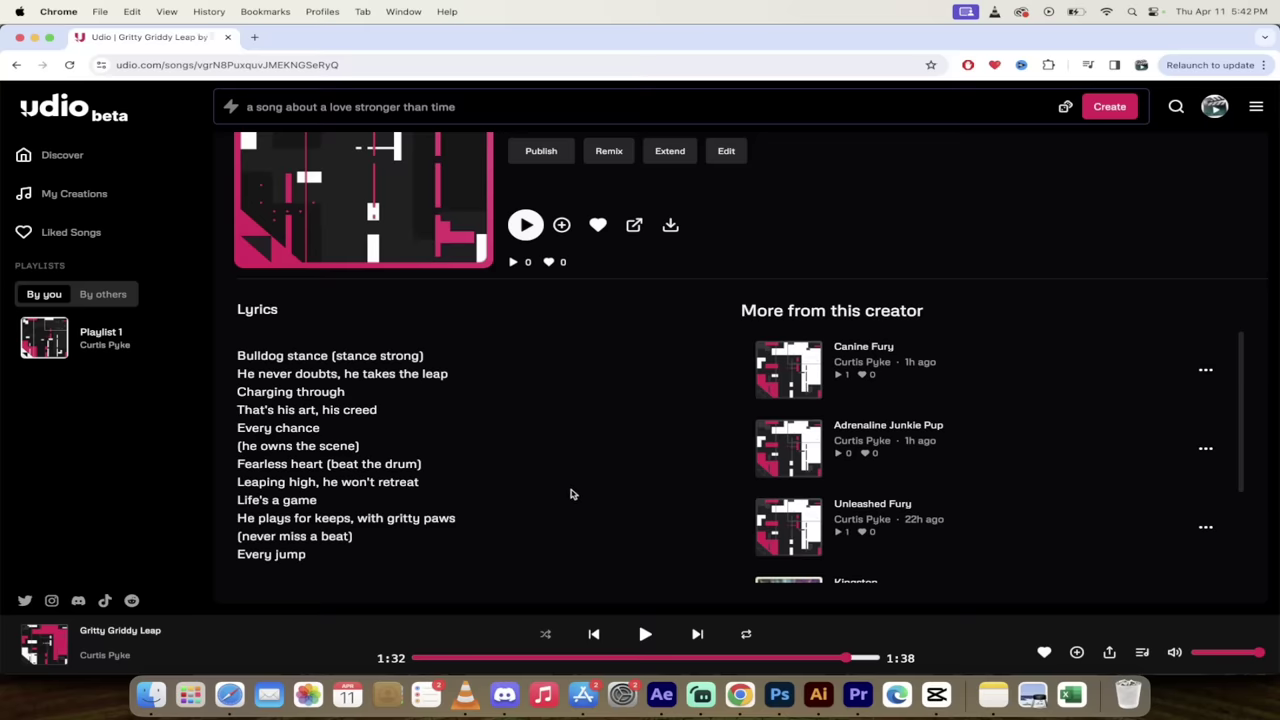
# Set up an outro extension to be added after Gritty Griddy Leap.
pyautogui.scroll(3, 571, 494)
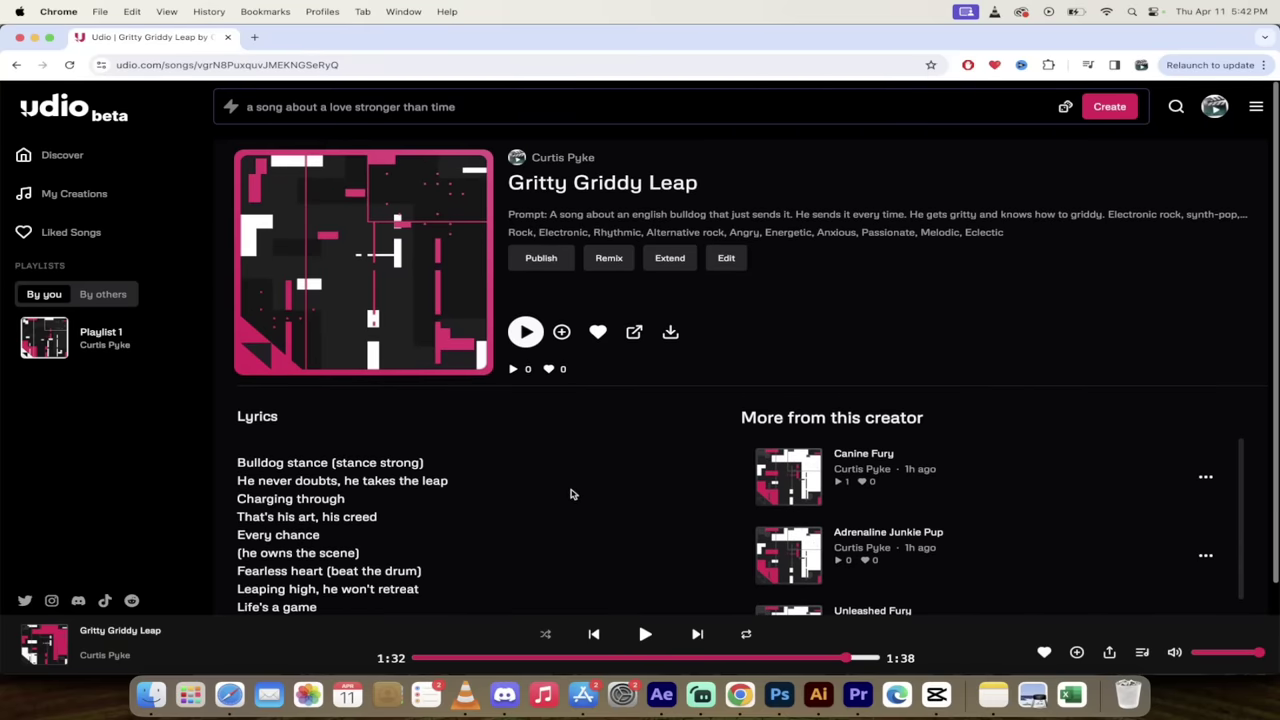
pyautogui.scroll(-2, 571, 494)
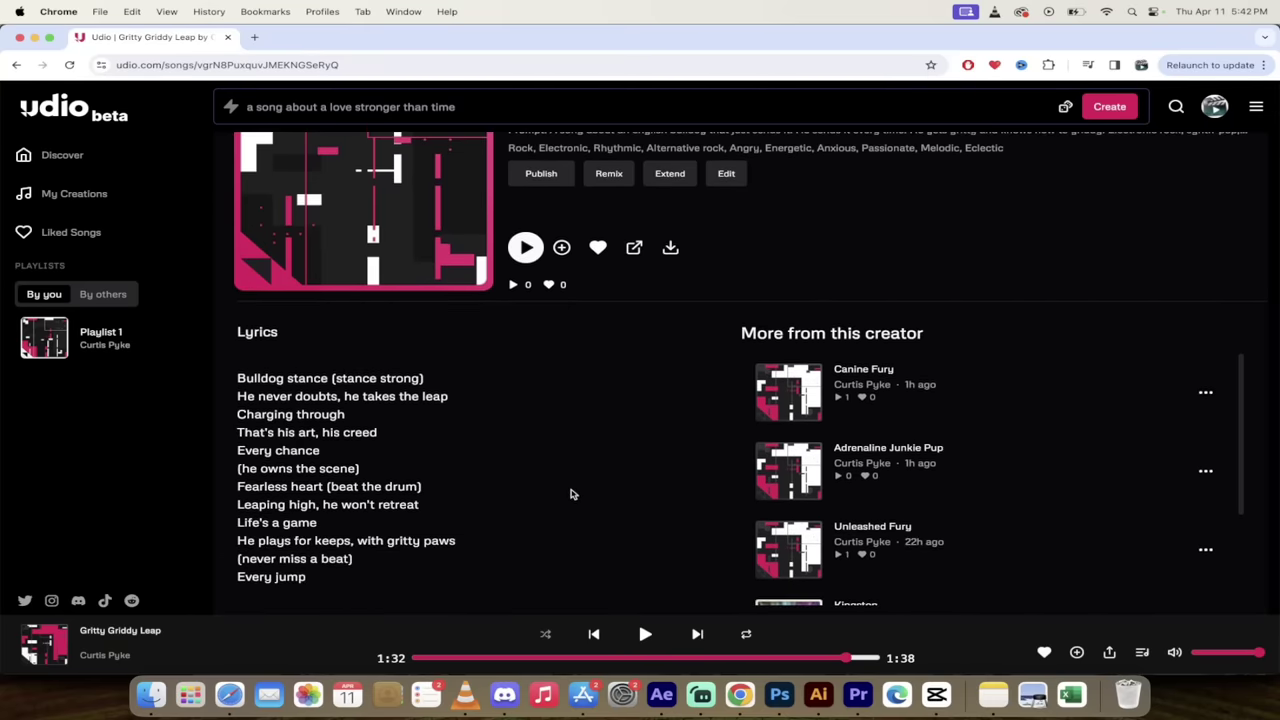
pyautogui.scroll(2, 571, 494)
pyautogui.scroll(-1, 571, 494)
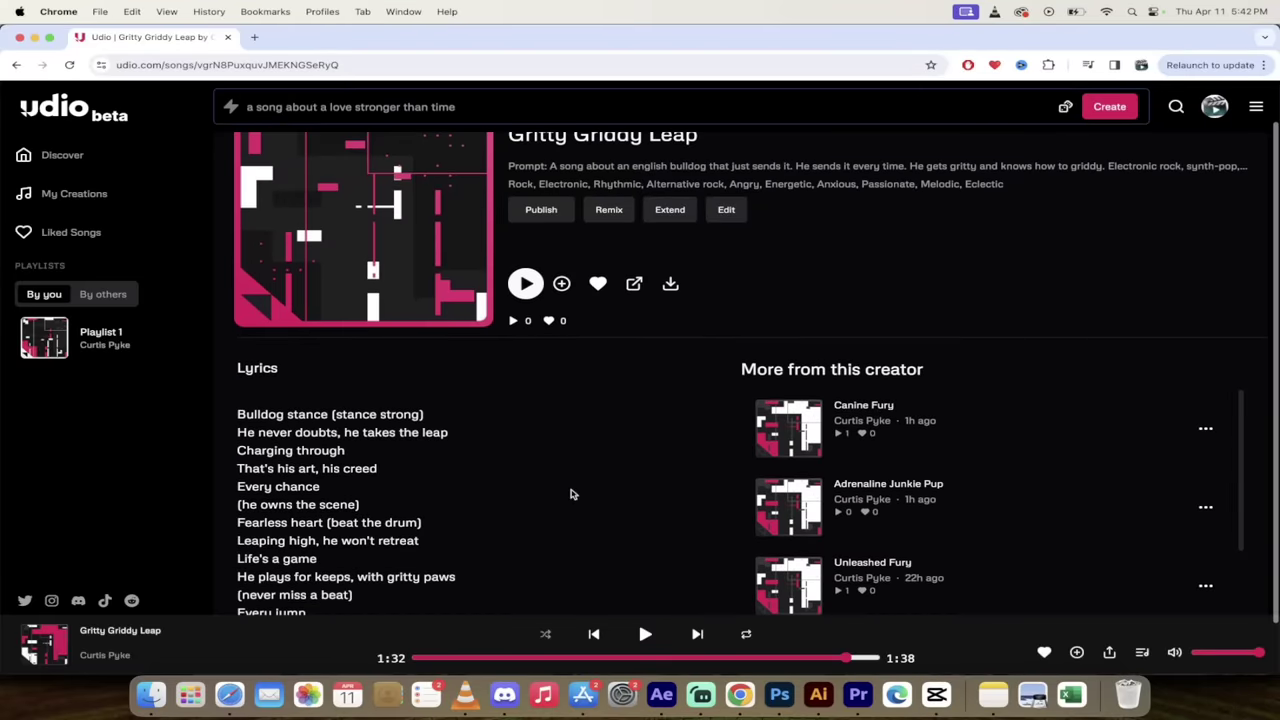
pyautogui.scroll(-1, 571, 494)
pyautogui.scroll(2, 574, 480)
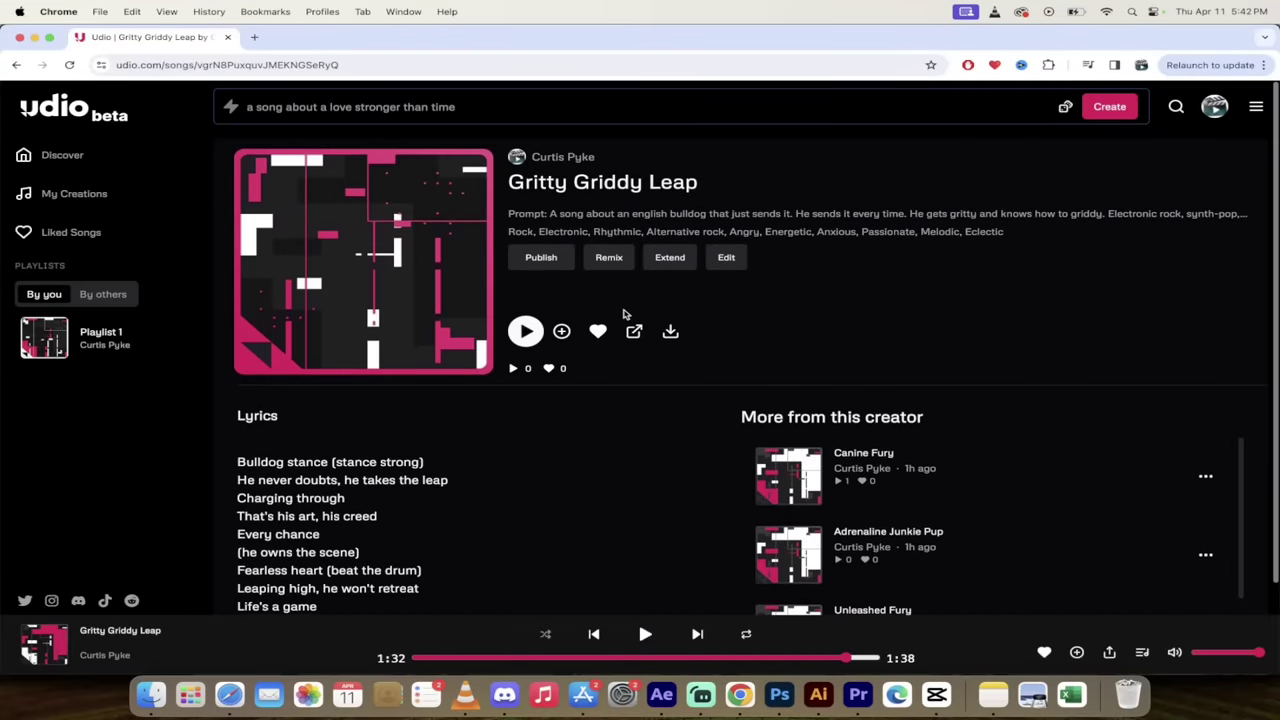
pyautogui.click(669, 259)
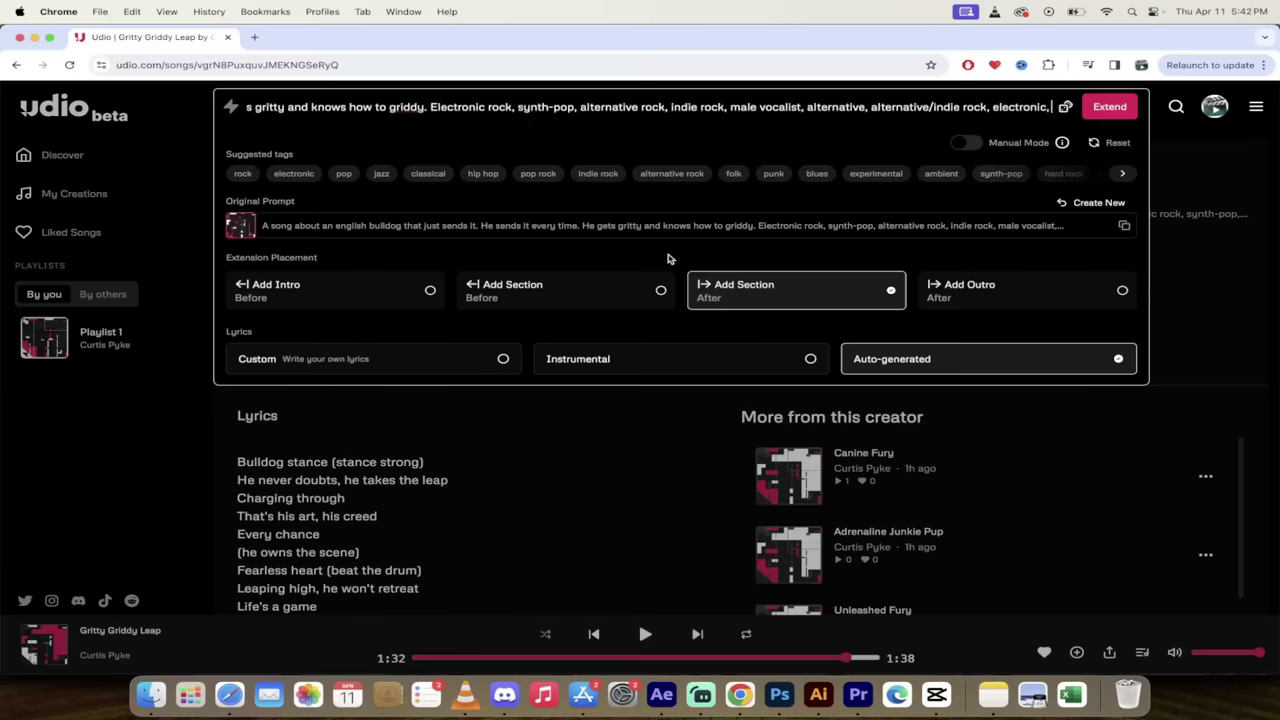
pyautogui.click(990, 286)
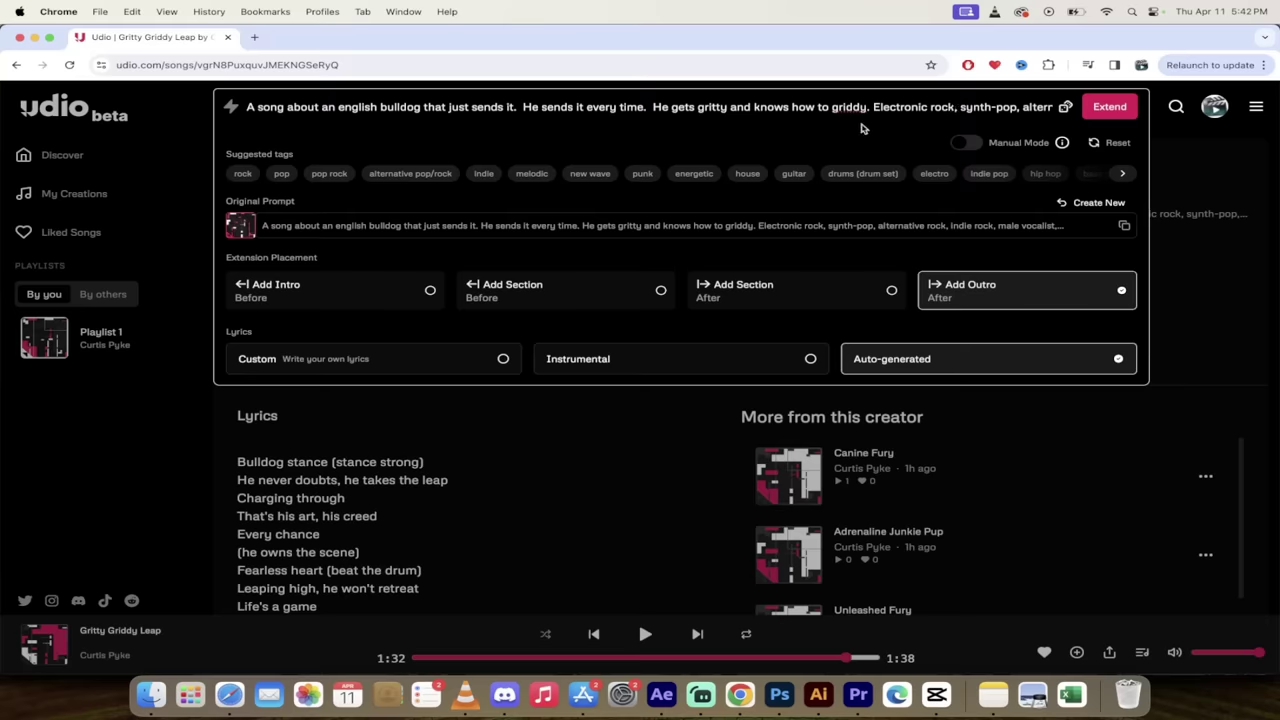
# Replace the prompt's genre tags with punk, punk rock, punk-pop, melodic hardcore and punk/new wave, then generate.
pyautogui.moveTo(874, 107); pyautogui.dragTo(1052, 118)
pyautogui.press('BackSpace')
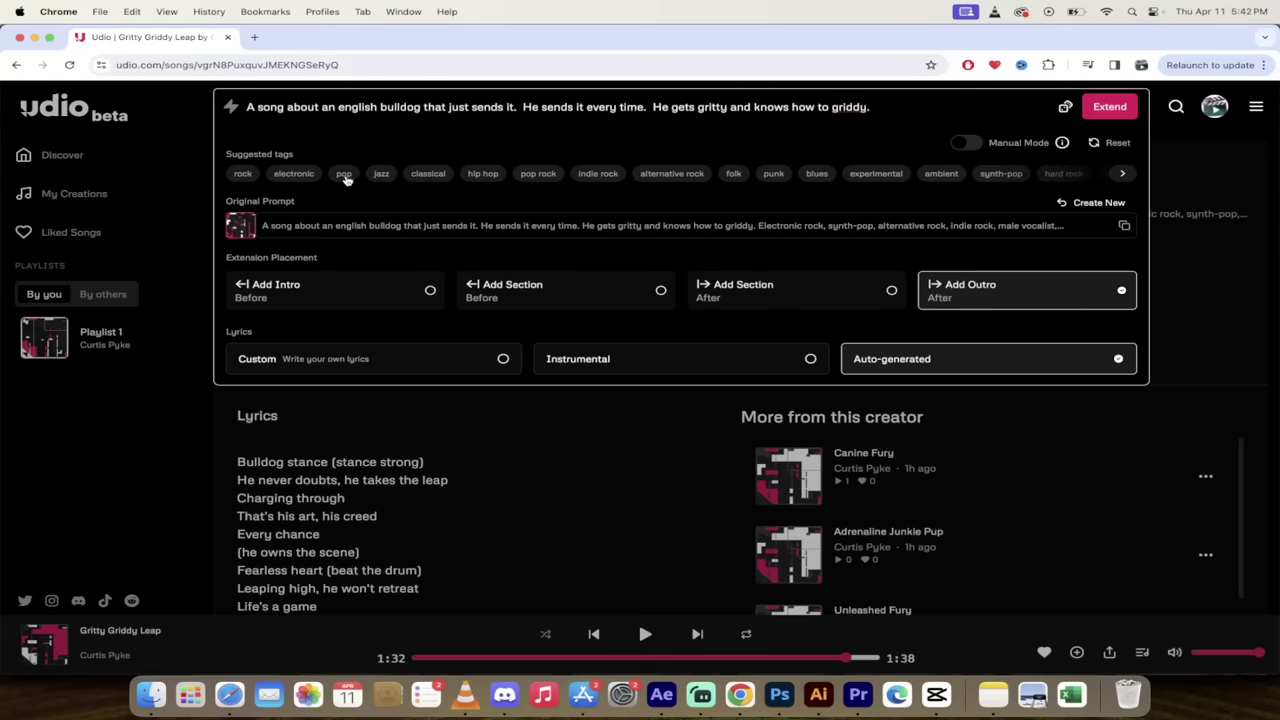
pyautogui.click(773, 176)
pyautogui.click(846, 178)
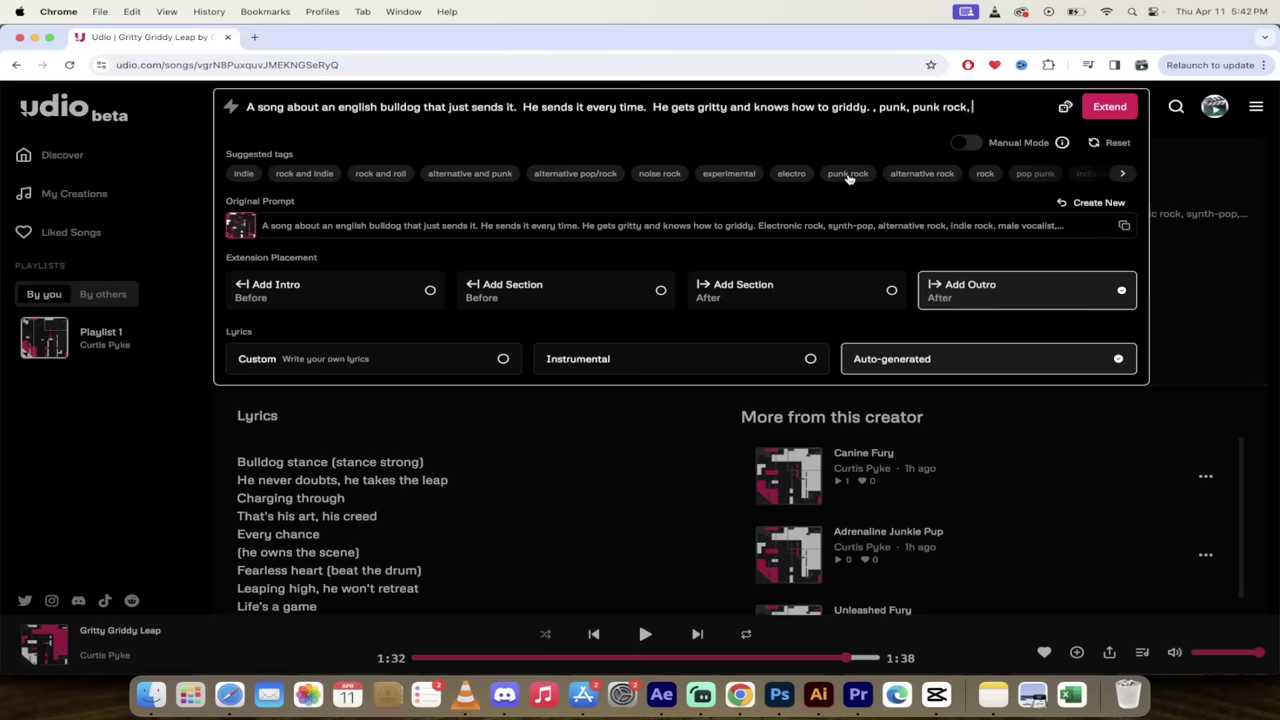
pyautogui.click(940, 178)
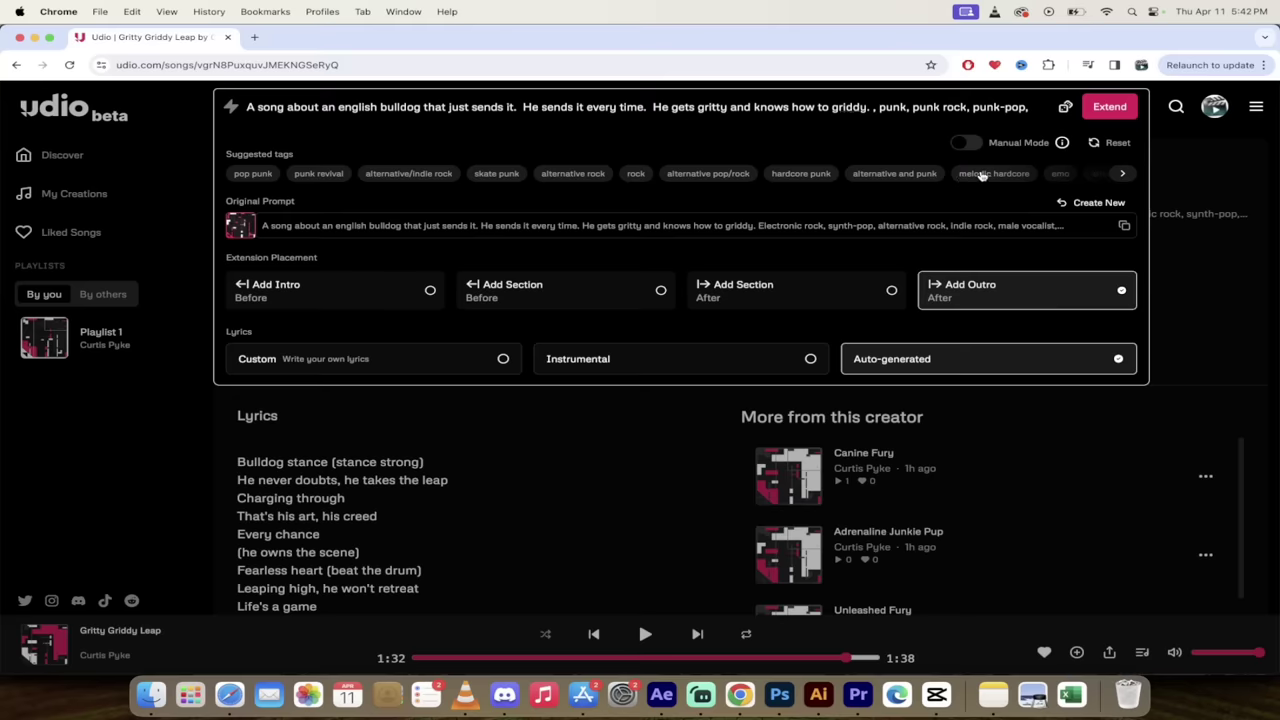
pyautogui.click(986, 175)
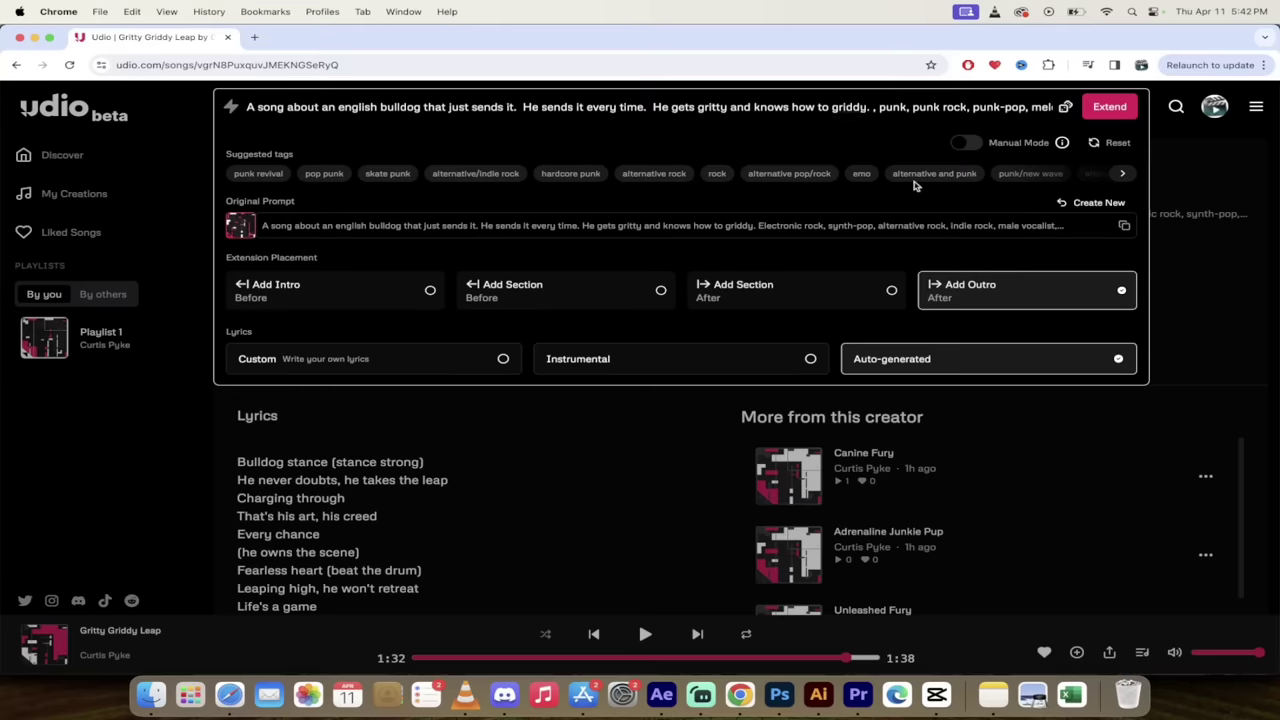
pyautogui.click(1028, 176)
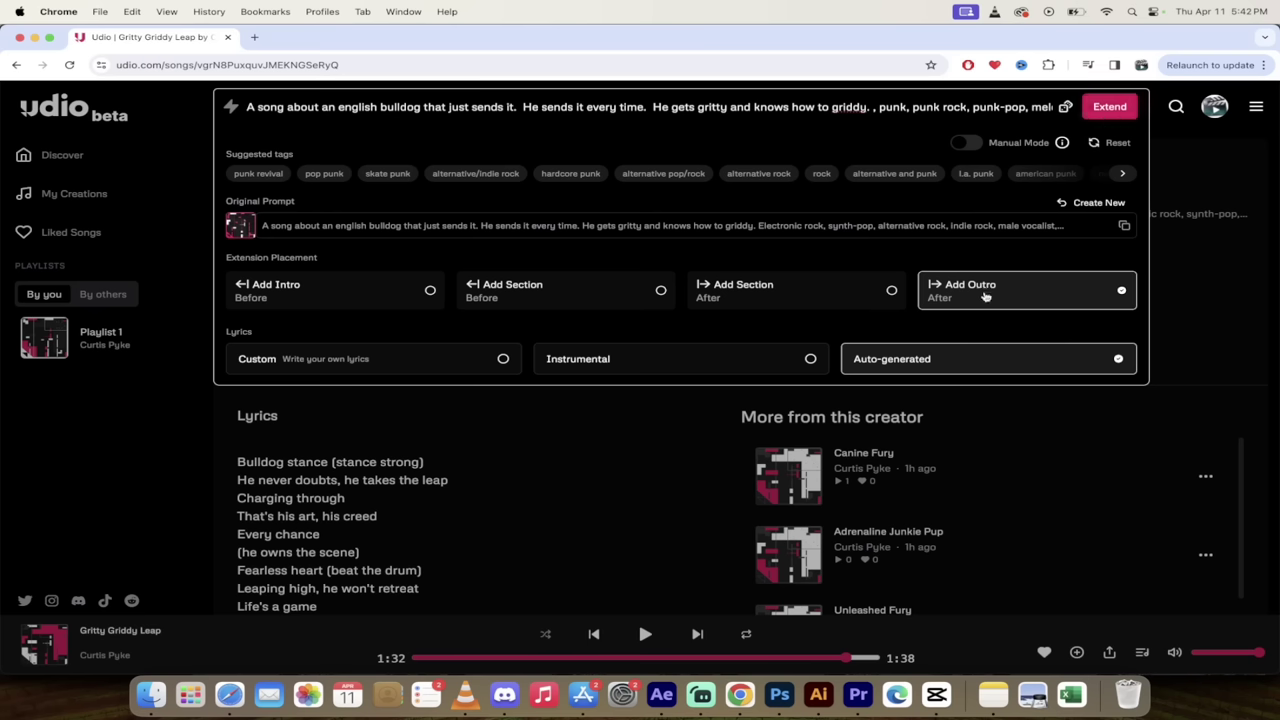
pyautogui.click(1109, 106)
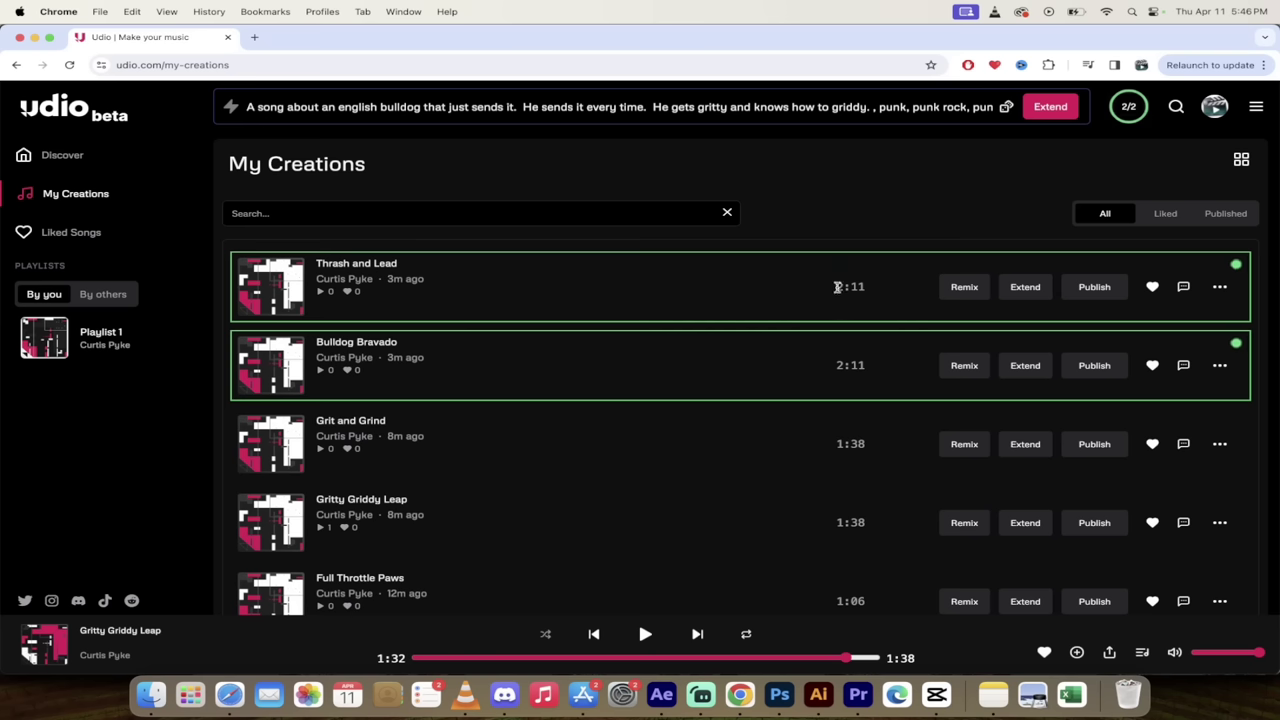
# Highlight the 2:11 length of the new Thrash and Lead track in My Creations.
pyautogui.moveTo(835, 286); pyautogui.dragTo(866, 288)
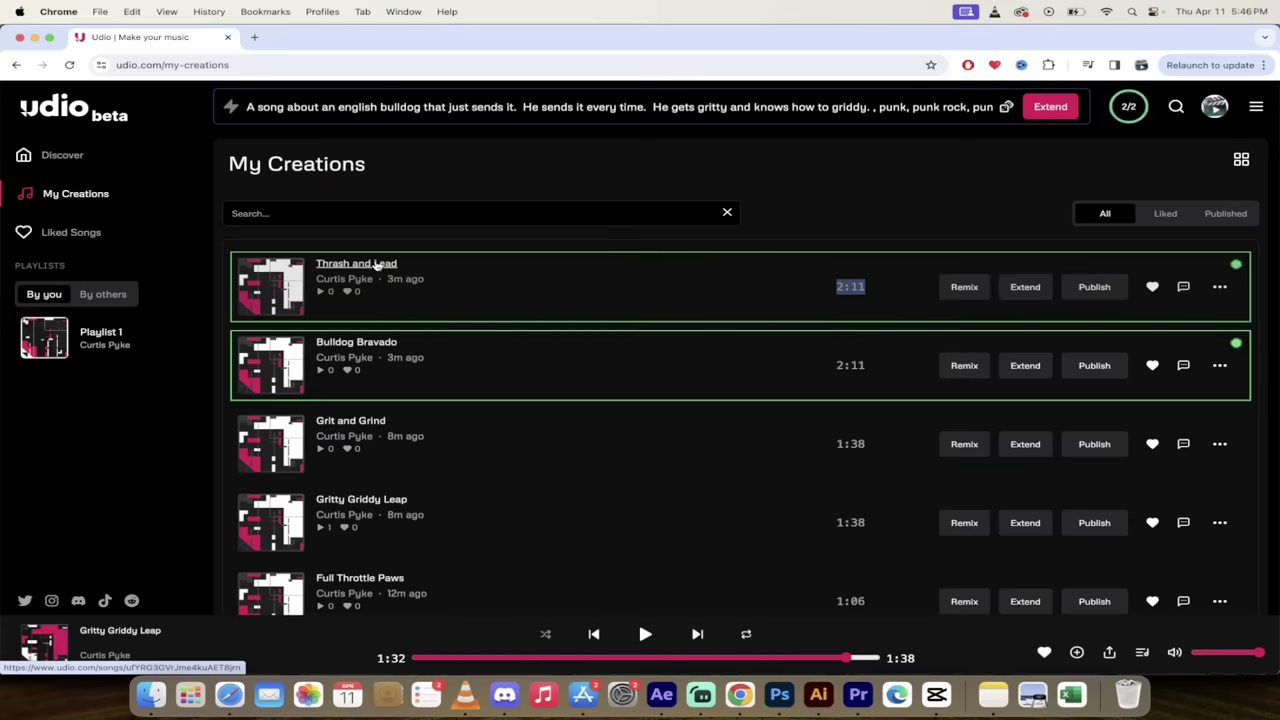
# Open the Bulldog Bravado song page and briefly play its start.
pyautogui.click(357, 342)
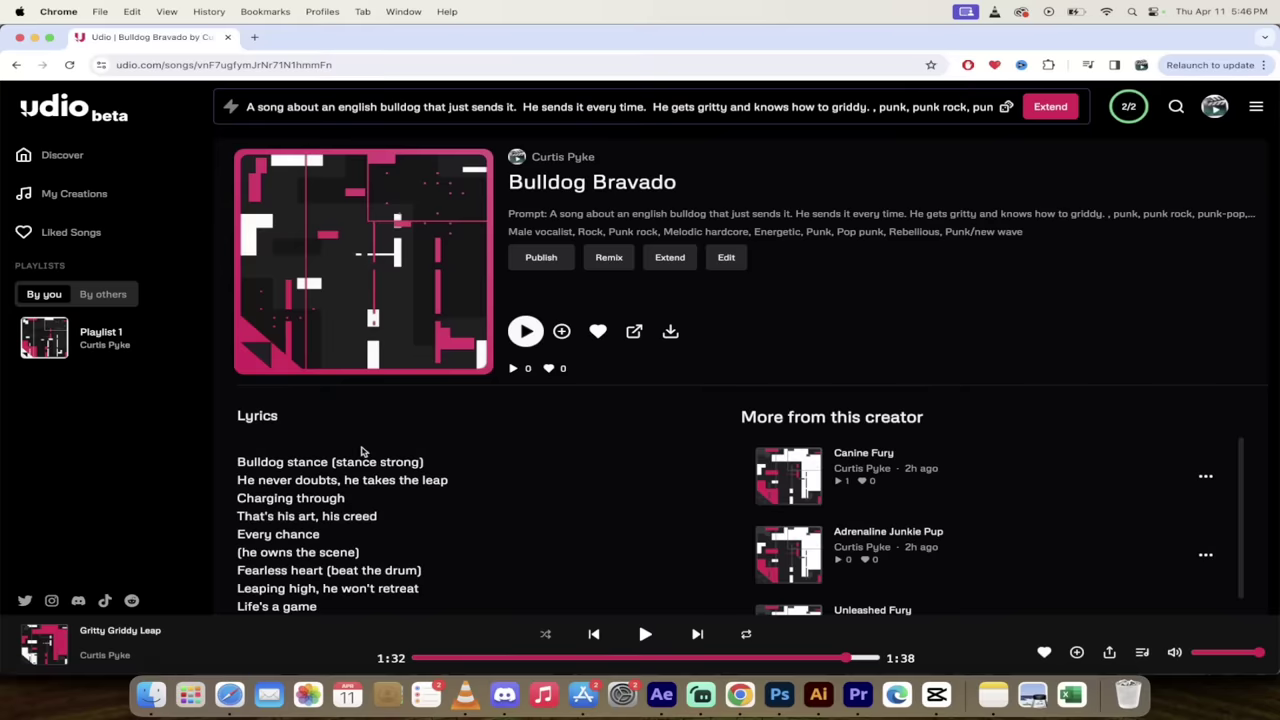
pyautogui.scroll(-4, 618, 475)
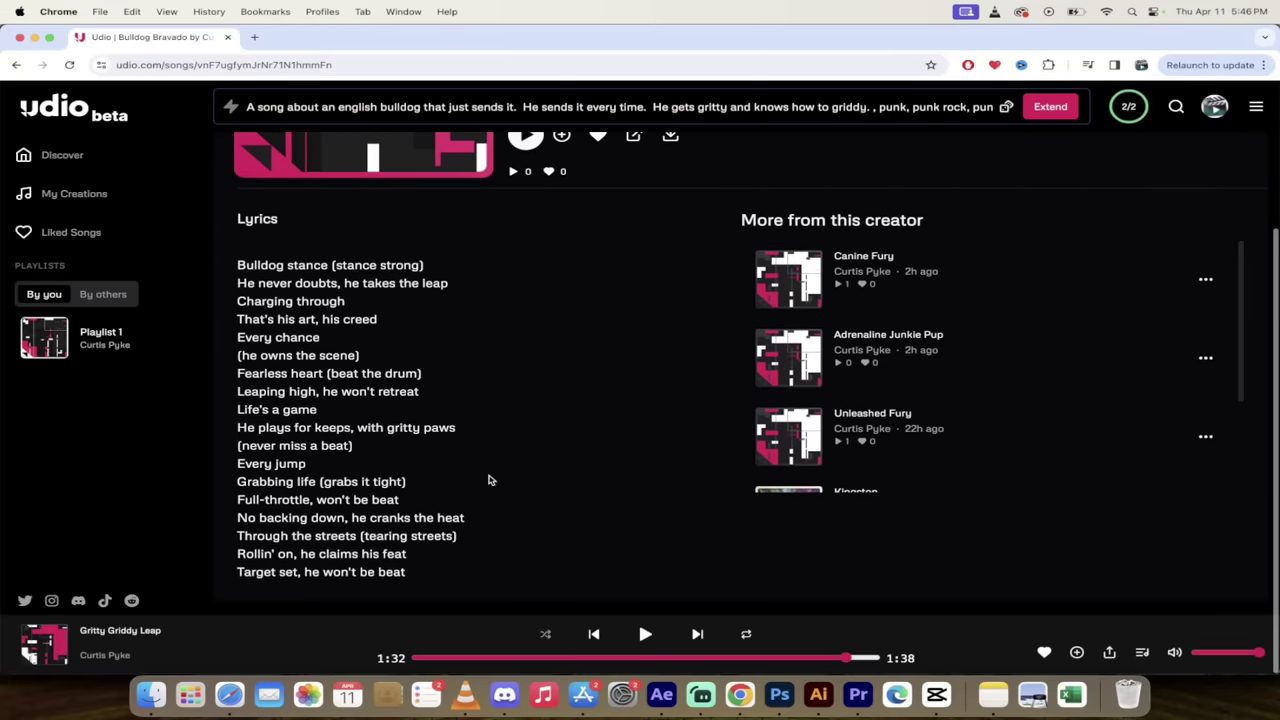
pyautogui.scroll(3, 488, 480)
pyautogui.scroll(2, 488, 480)
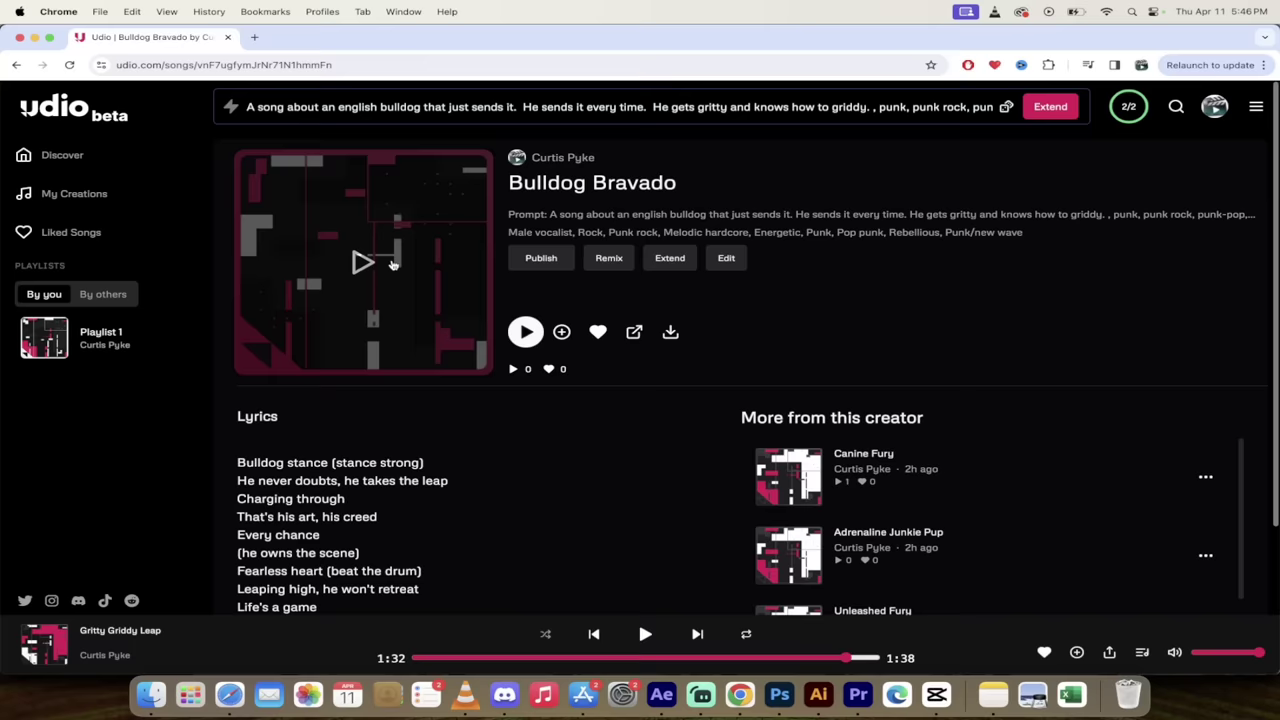
pyautogui.click(363, 262)
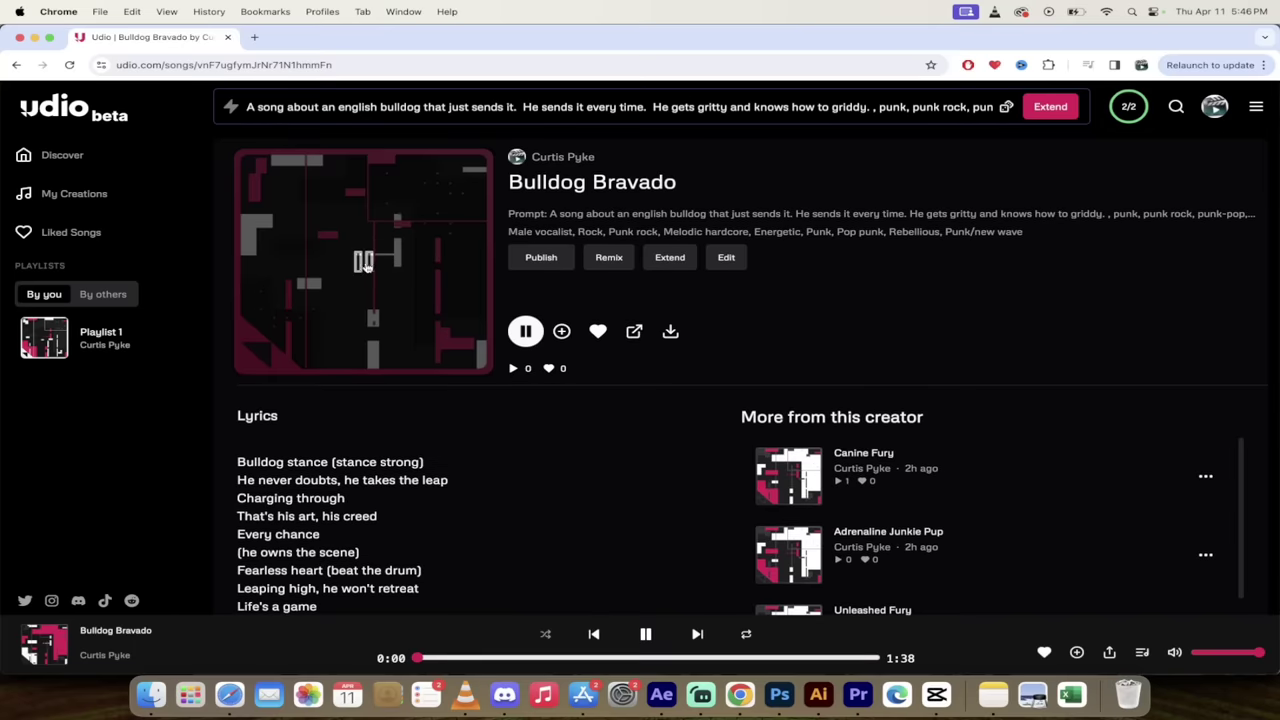
pyautogui.click(646, 636)
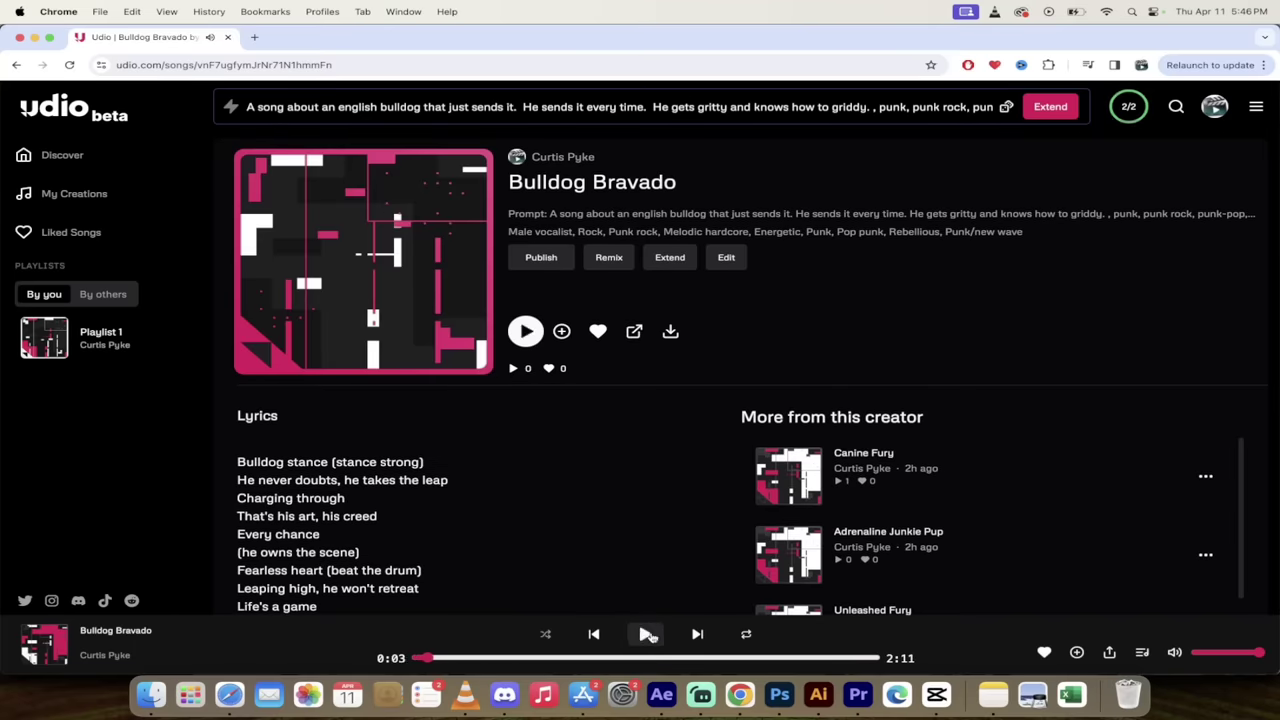
# Play the ending of Bulldog Bravado from 2:02, pausing at 2:05.
pyautogui.click(843, 658)
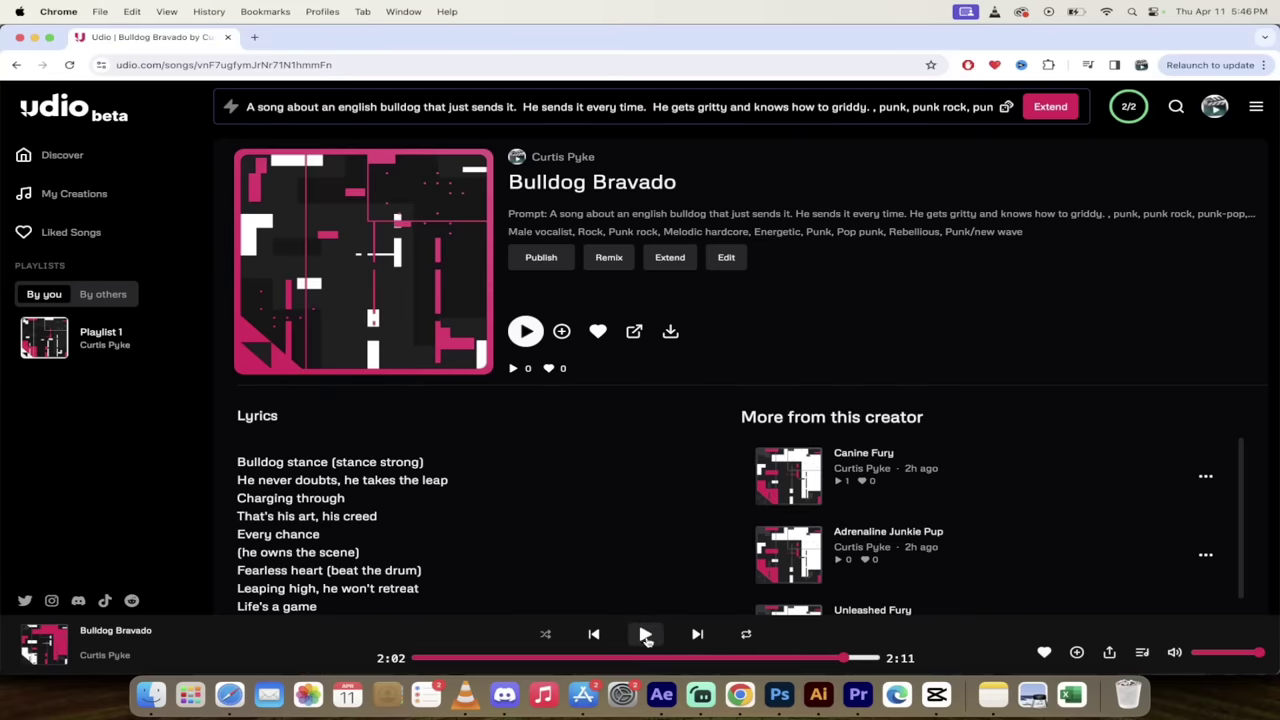
pyautogui.click(646, 636)
pyautogui.click(646, 636)
pyautogui.scroll(-3, 457, 557)
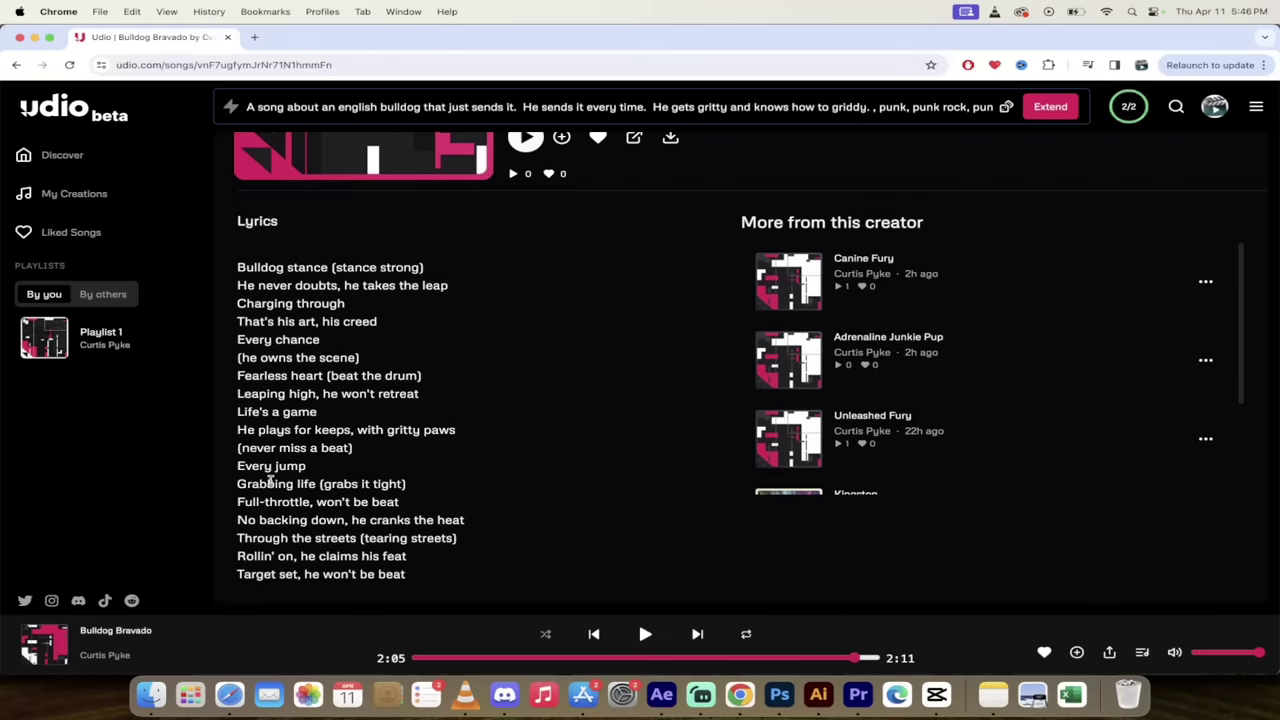
pyautogui.scroll(2, 273, 487)
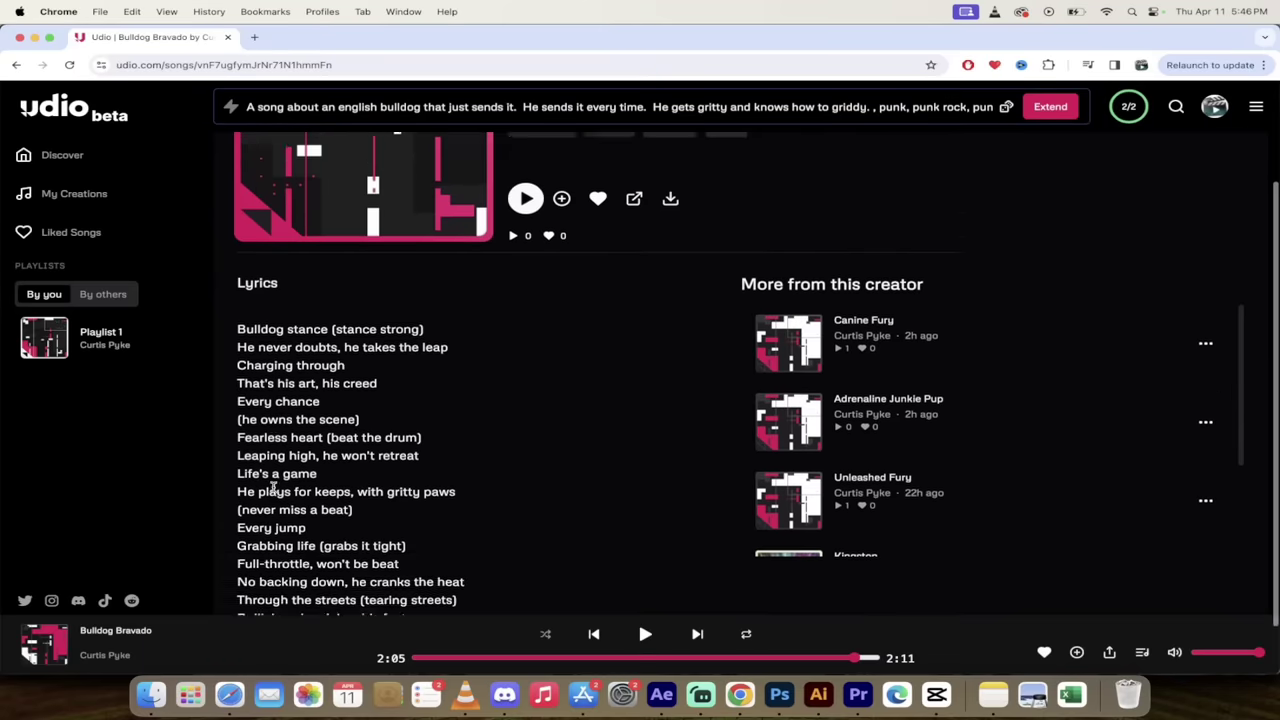
pyautogui.scroll(3, 273, 487)
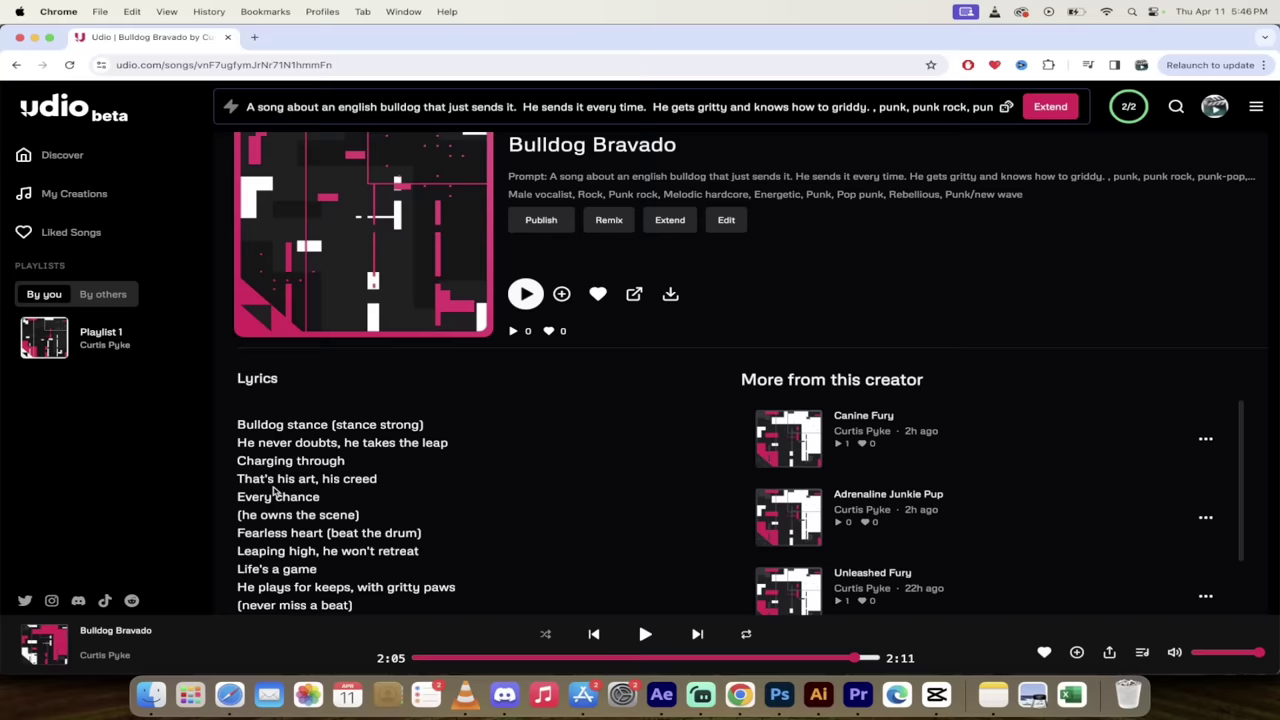
pyautogui.scroll(1, 273, 487)
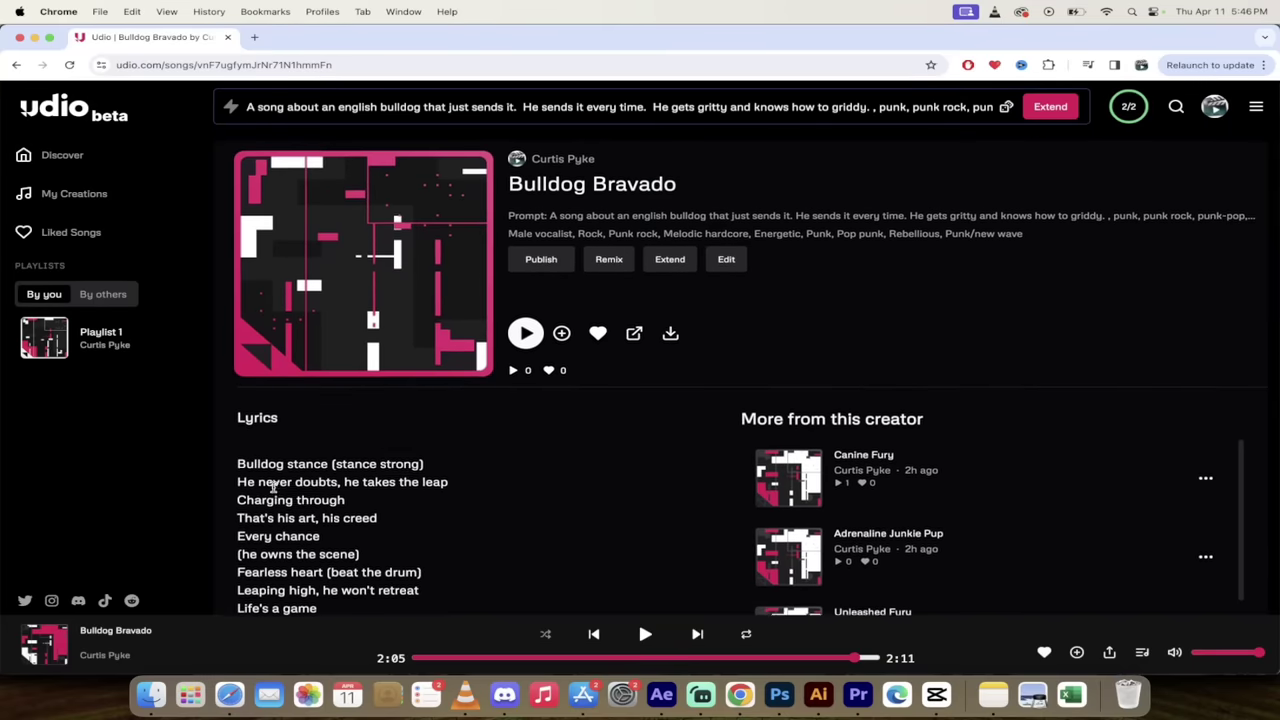